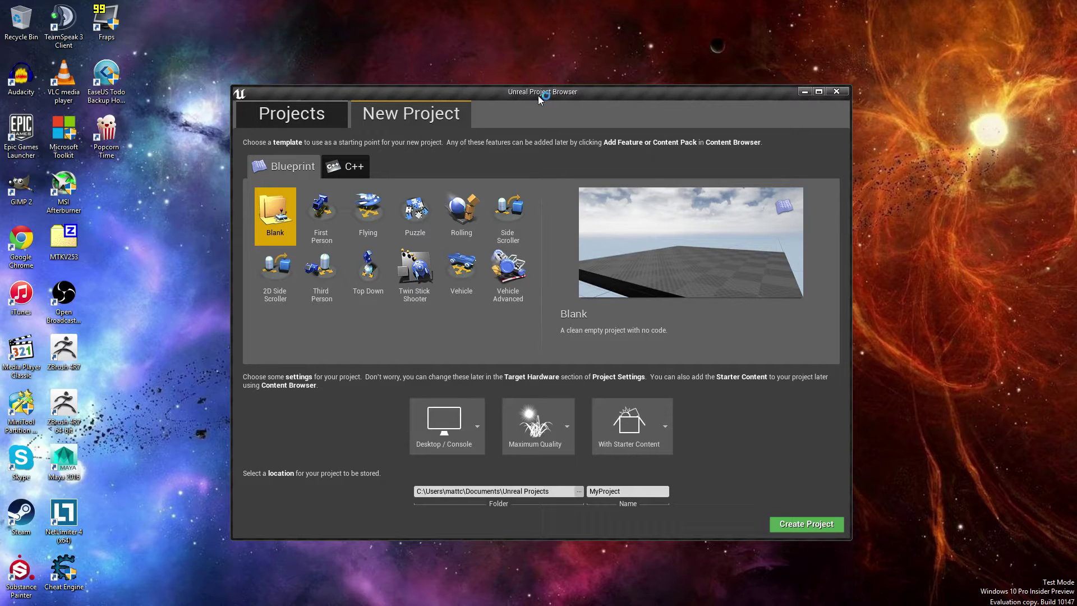
# Create a Third Person Blueprint project named Tutorials and dismiss the Steam login popup
pyautogui.moveTo(550, 92); pyautogui.dragTo(559, 64)
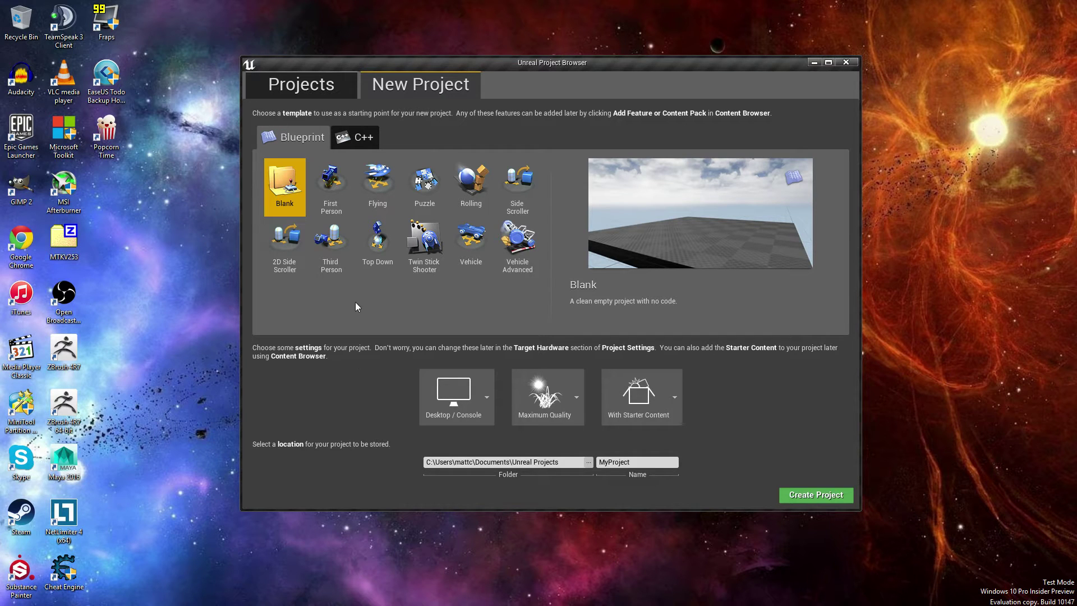
pyautogui.click(331, 247)
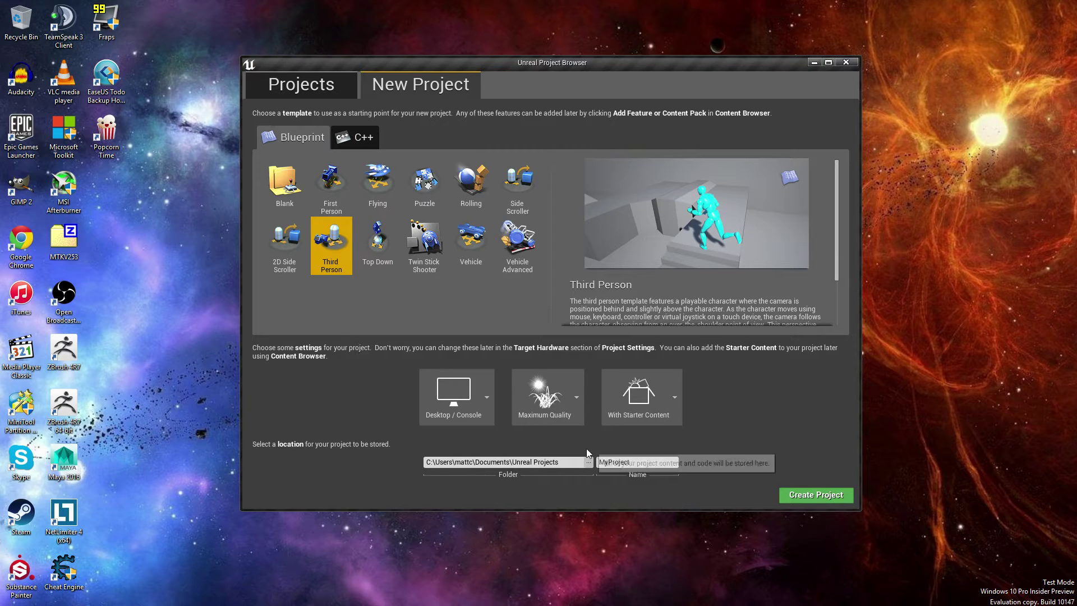
pyautogui.click(651, 460)
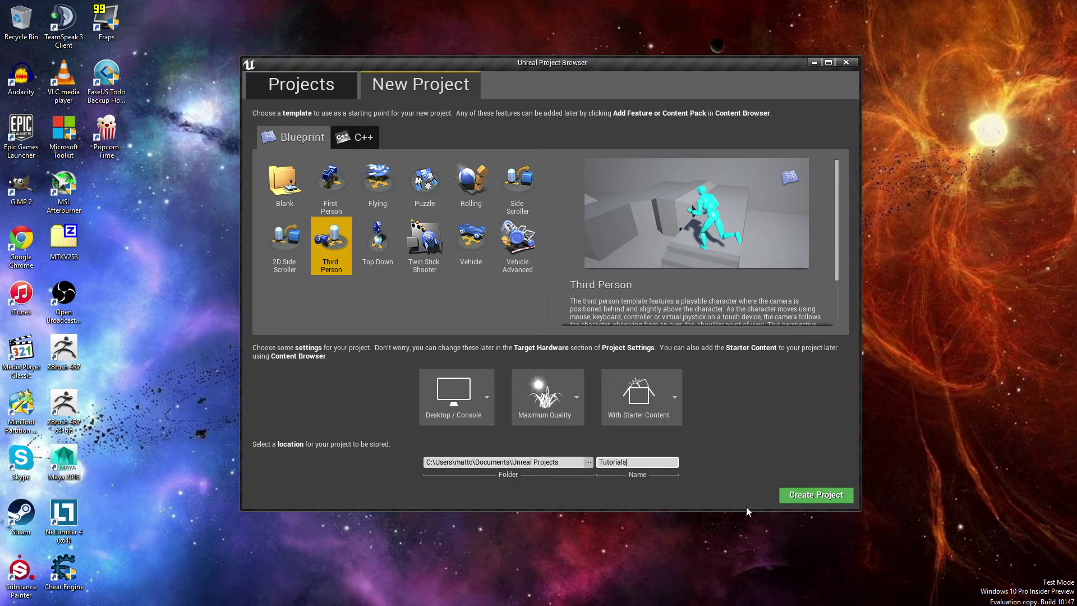
pyautogui.click(808, 495)
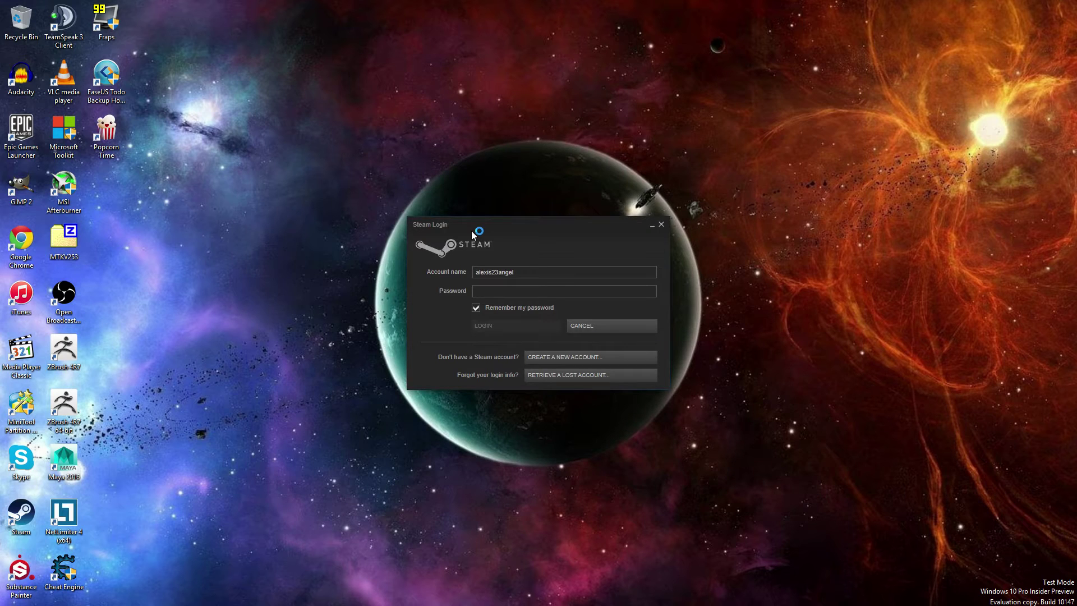
pyautogui.click(662, 224)
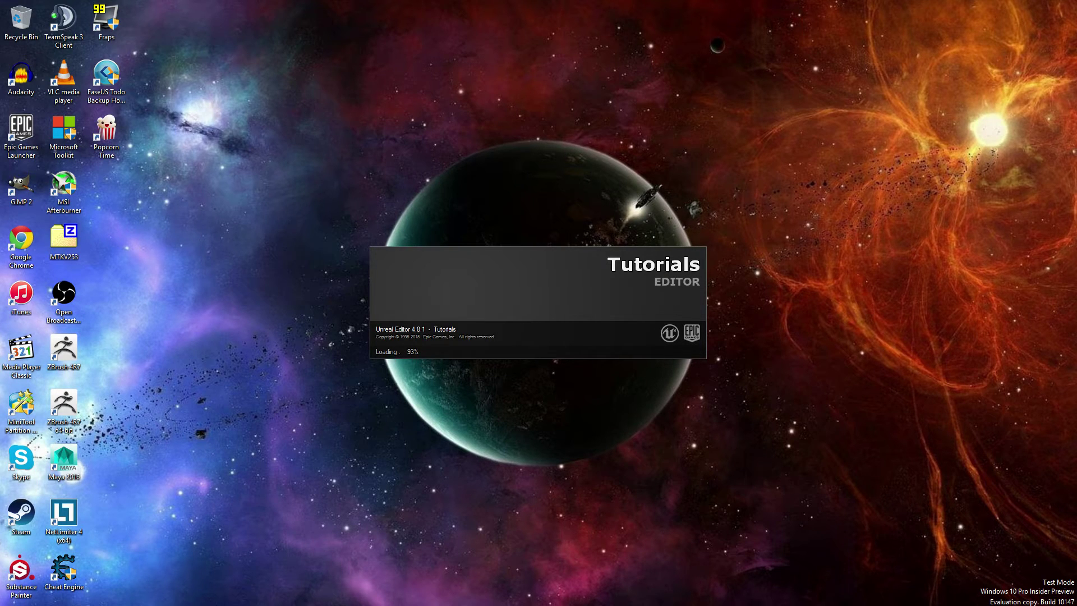
# Start adding a Vault asset to a project, with Show all projects ticked
pyautogui.scroll(-5, 537, 274)
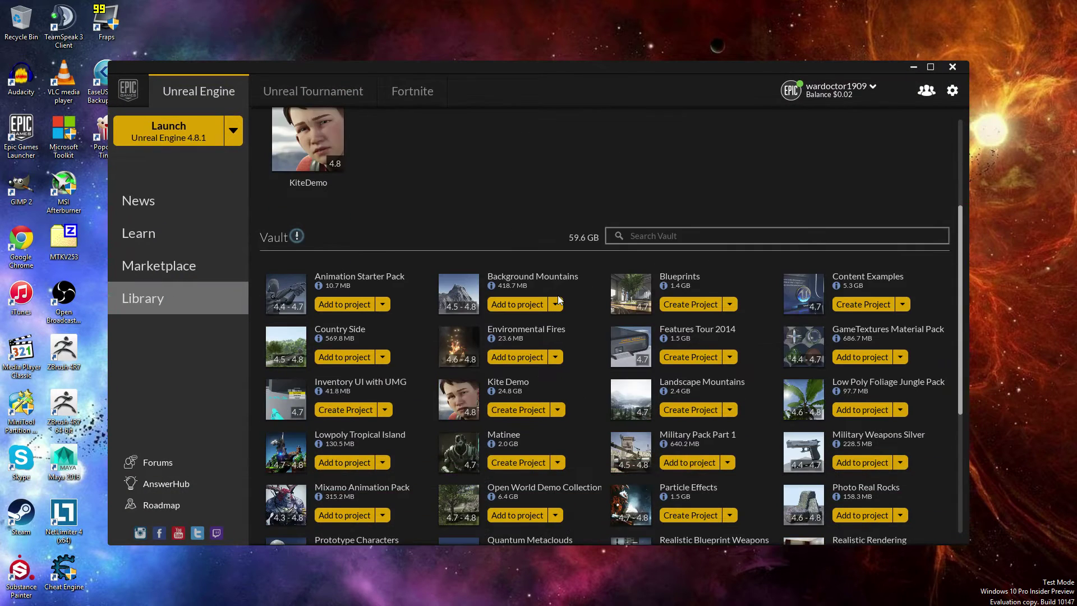
pyautogui.scroll(-5, 558, 298)
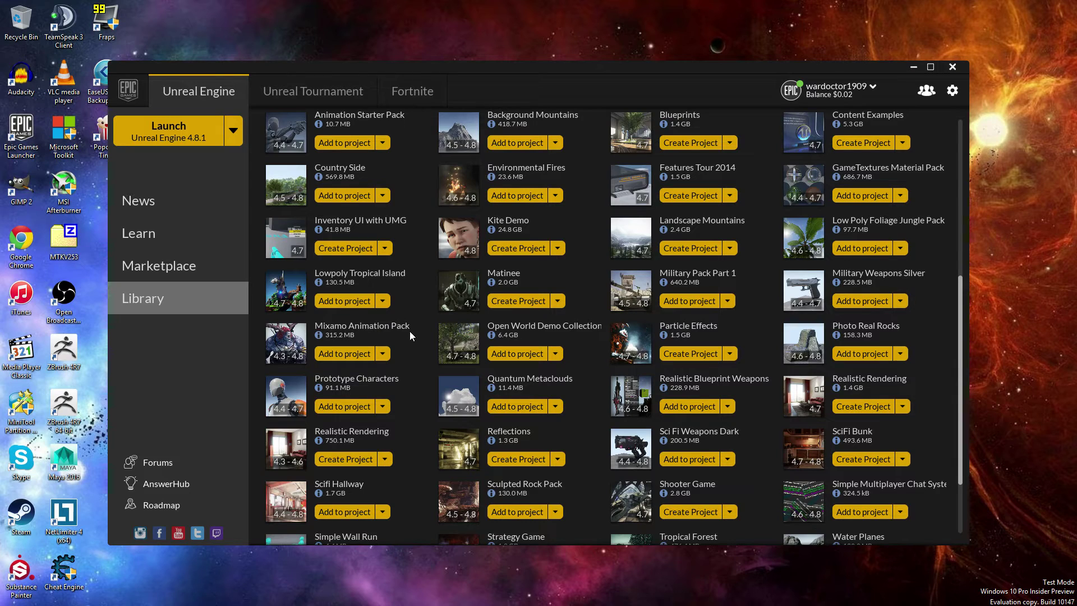
pyautogui.click(346, 406)
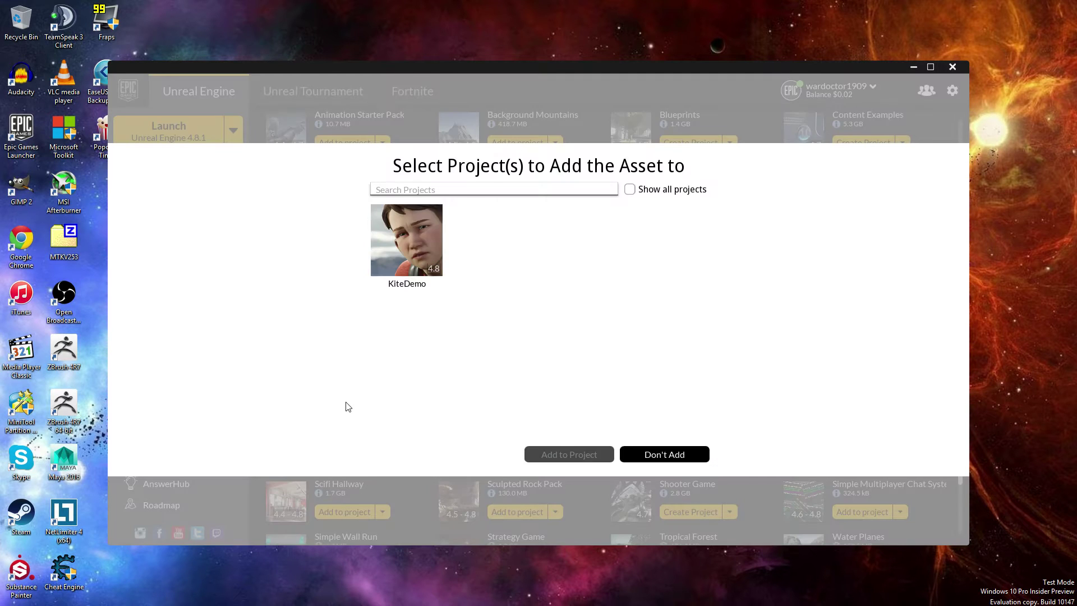
pyautogui.click(630, 190)
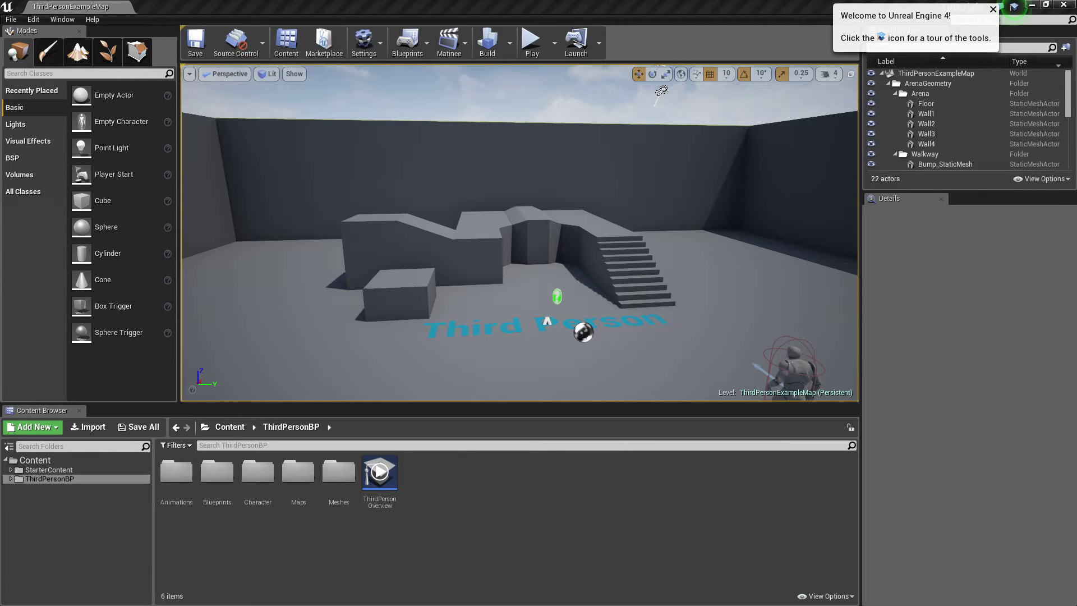
# Cancel adding the Vault asset to a project with Don't Add
pyautogui.moveTo(711, 264); pyautogui.dragTo(771, 293, button='right')
pyautogui.moveTo(397, 254); pyautogui.dragTo(653, 250, button='right')
pyautogui.moveTo(429, 277); pyautogui.dragTo(431, 317, button='right')
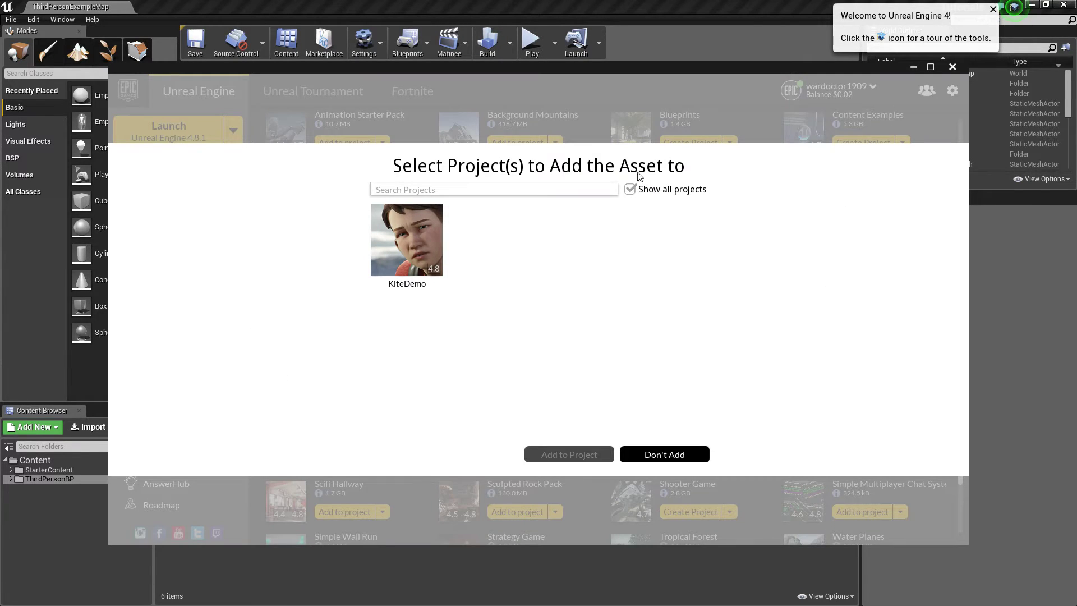
pyautogui.click(647, 452)
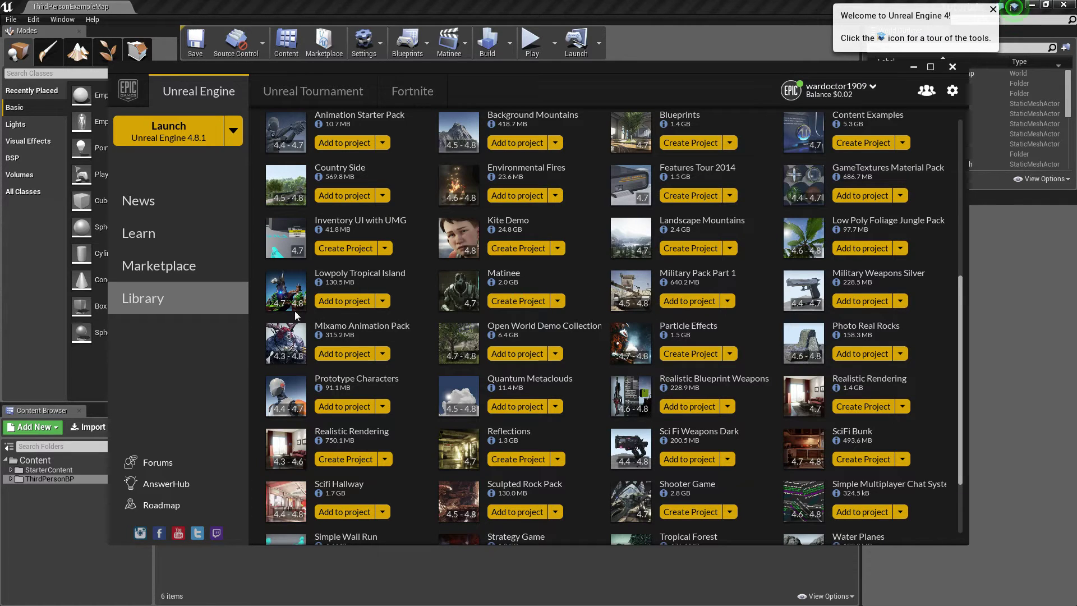
pyautogui.click(332, 354)
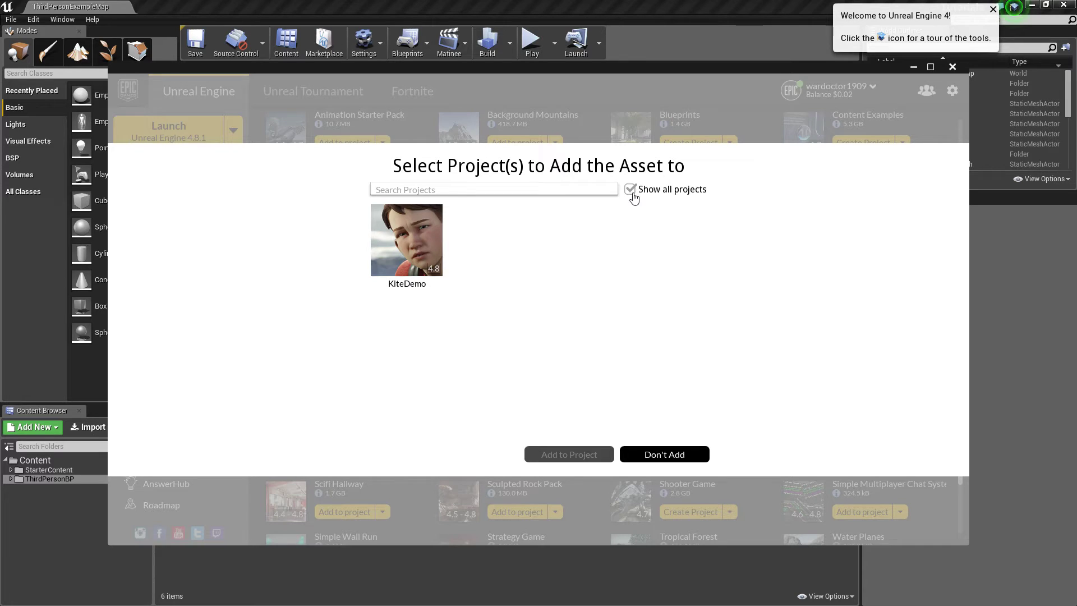
pyautogui.click(675, 455)
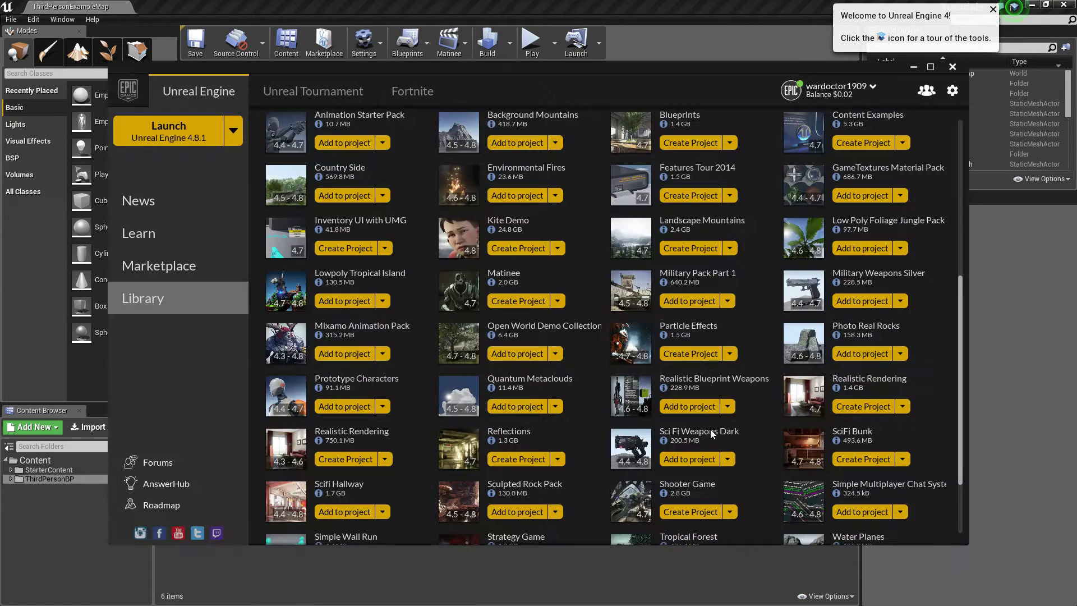
# Verify the Mixamo Animation Pack files from the Library Vault
pyautogui.scroll(5, 386, 267)
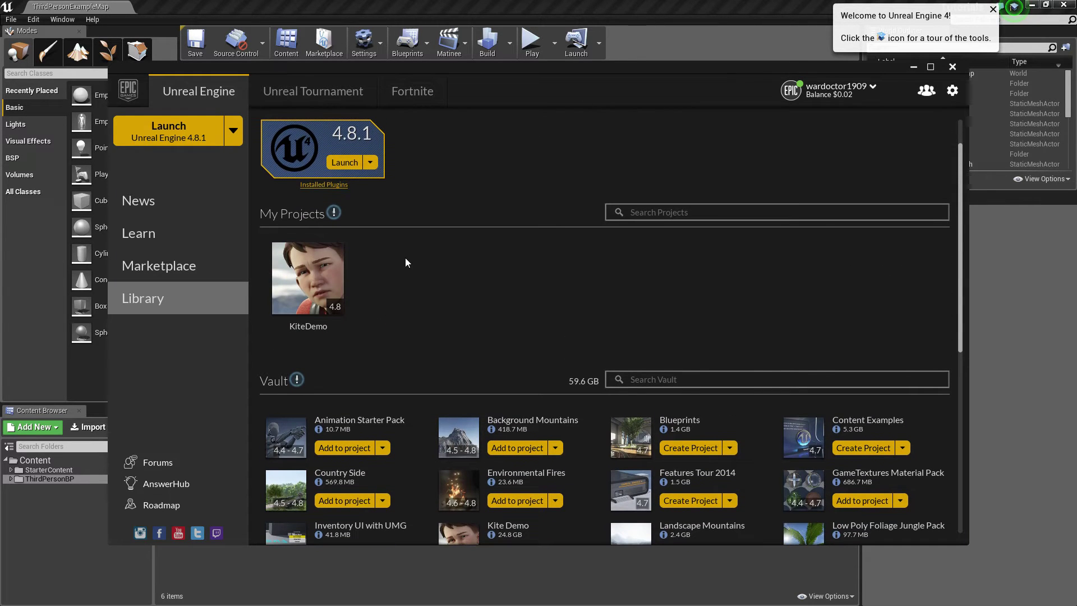
pyautogui.click(134, 270)
pyautogui.click(155, 288)
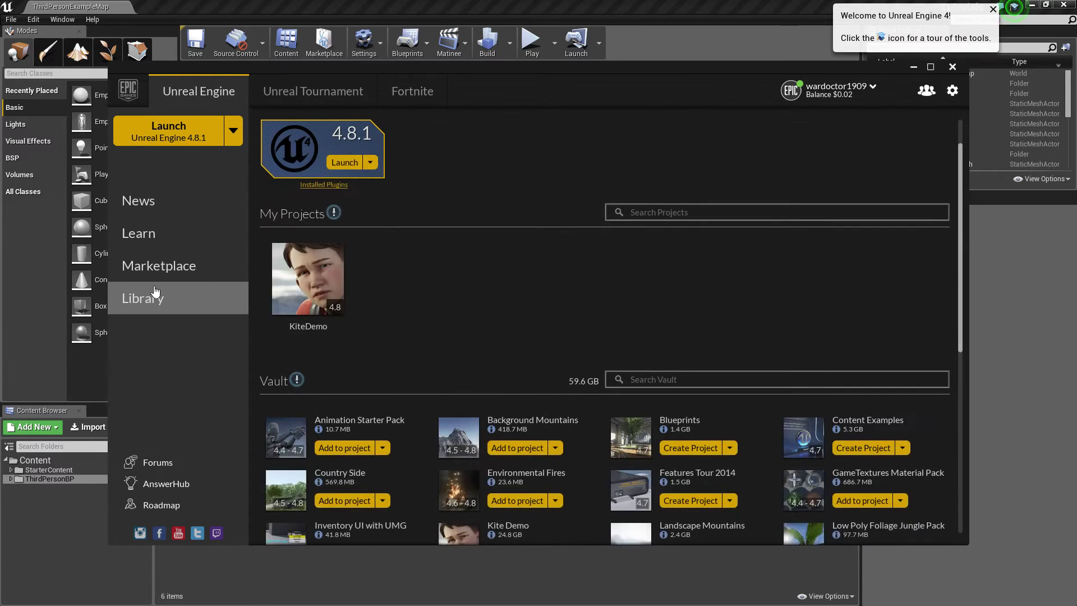
pyautogui.click(168, 265)
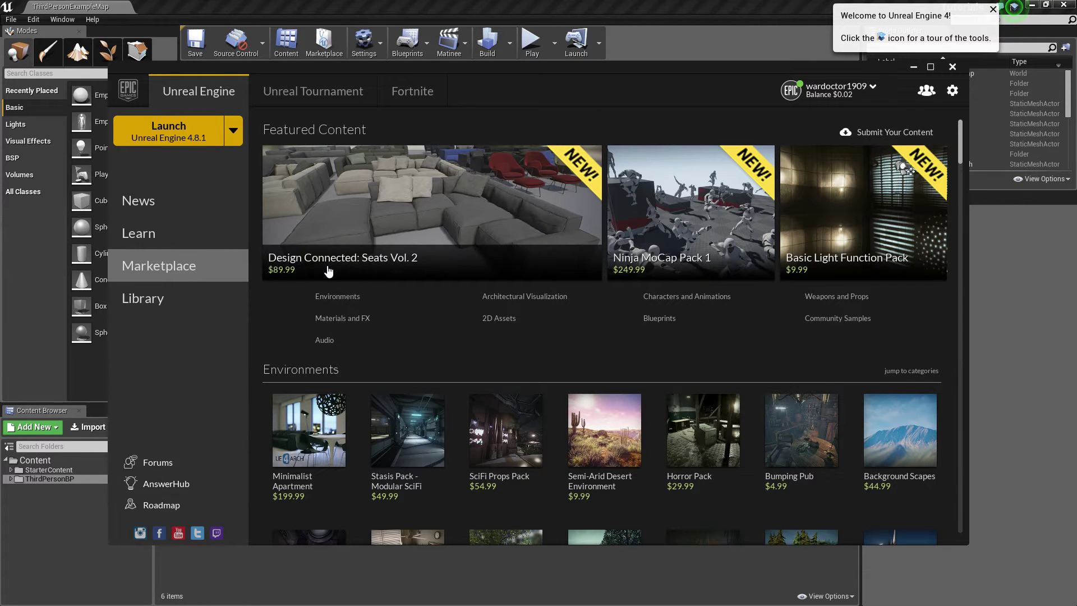
pyautogui.click(145, 303)
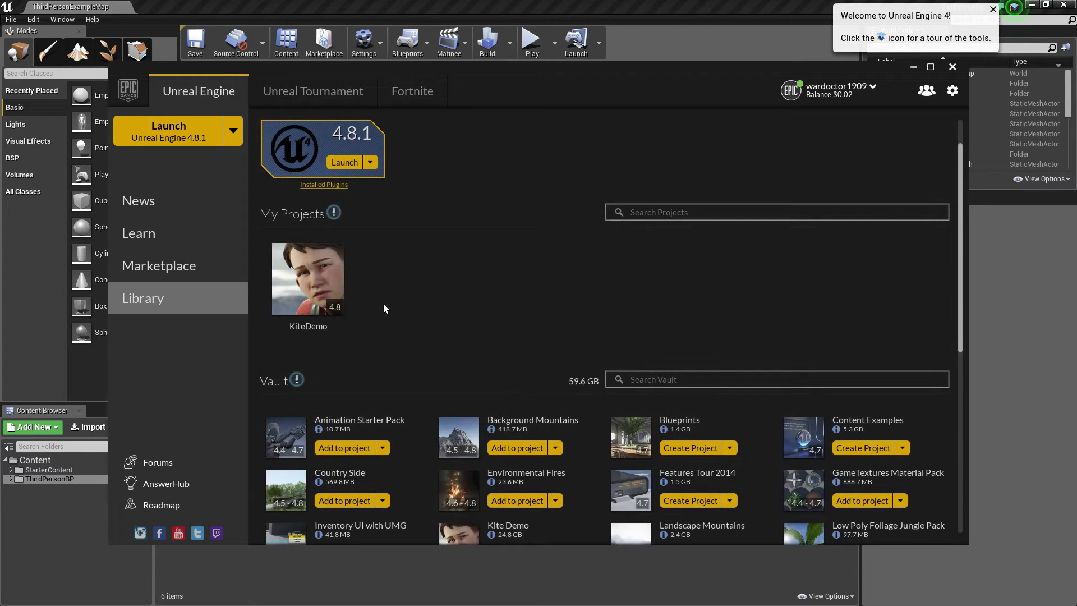
pyautogui.scroll(-3, 502, 307)
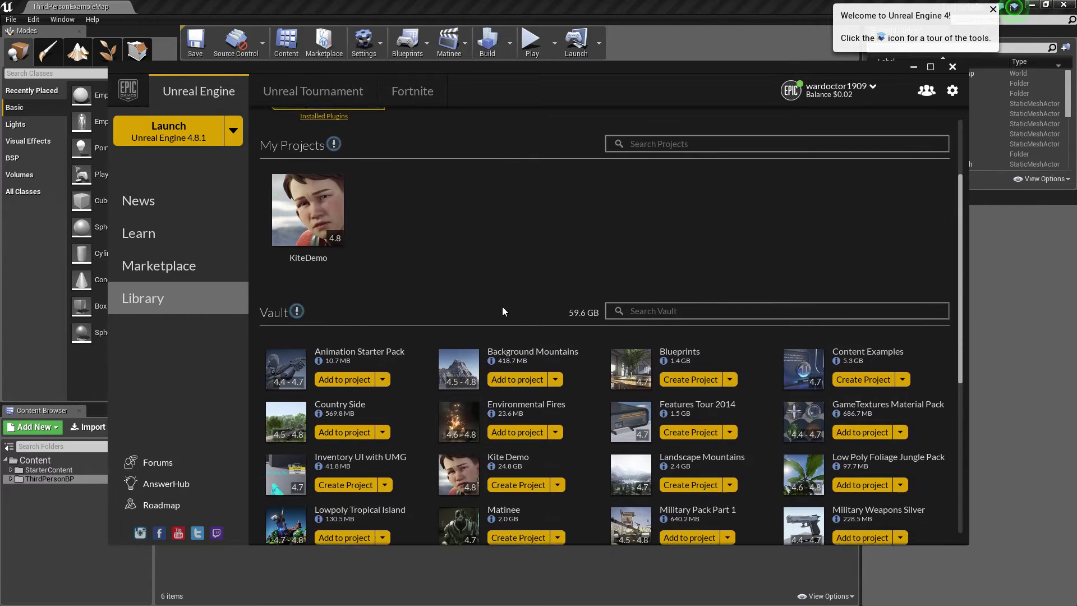
pyautogui.scroll(-4, 502, 310)
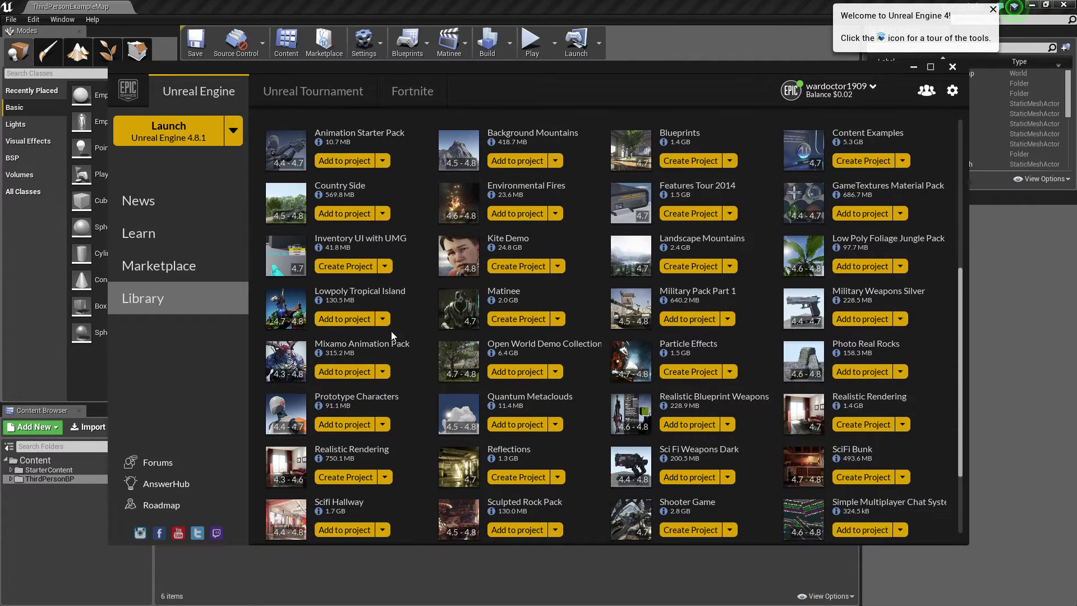
pyautogui.click(383, 380)
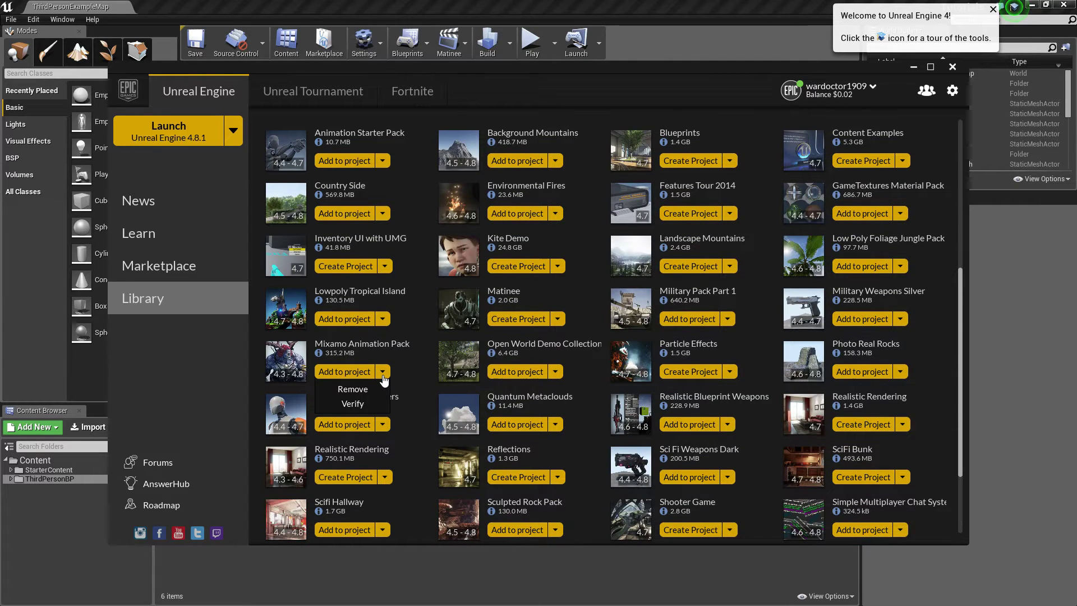
pyautogui.click(345, 405)
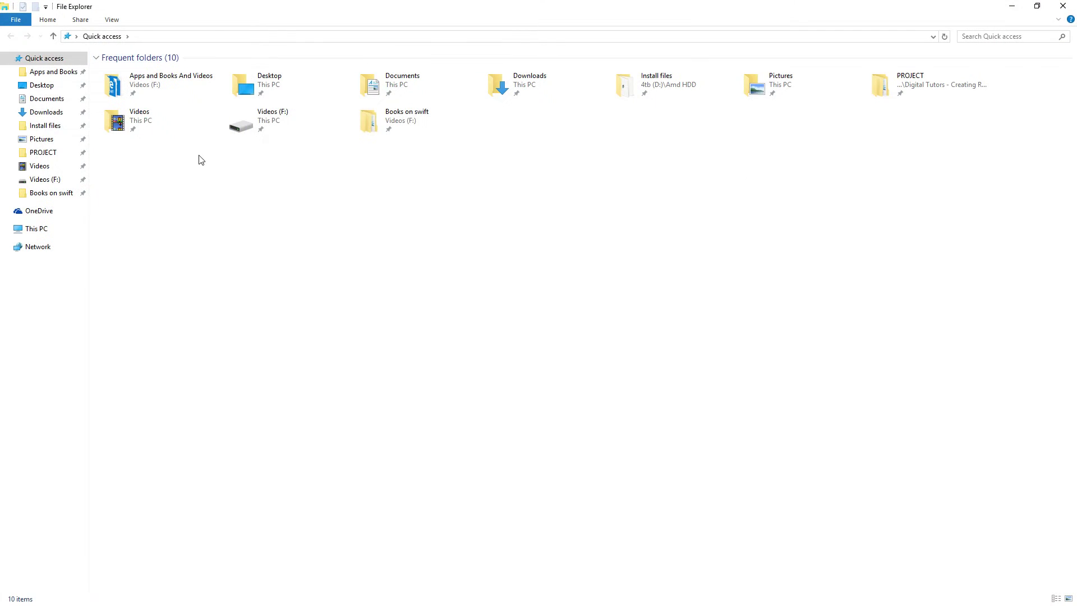
# Copy the Content folder from D:\Amd HDD\Epic Games\Launcher\VaultCache\MixamoAnimPack_4.3\data
pyautogui.click(37, 228)
pyautogui.doubleClick(312, 141)
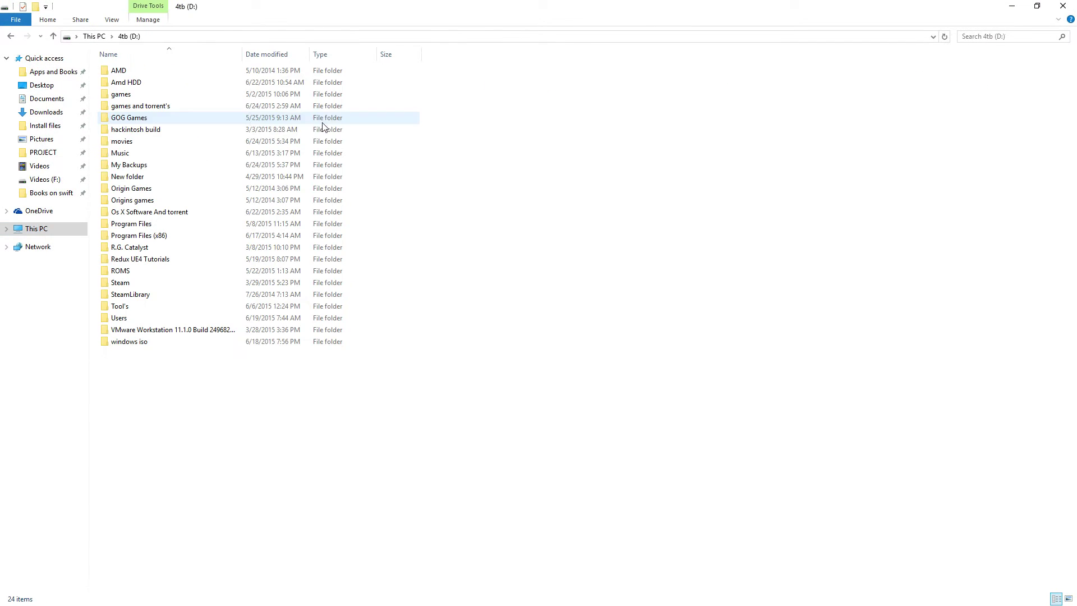
pyautogui.doubleClick(152, 82)
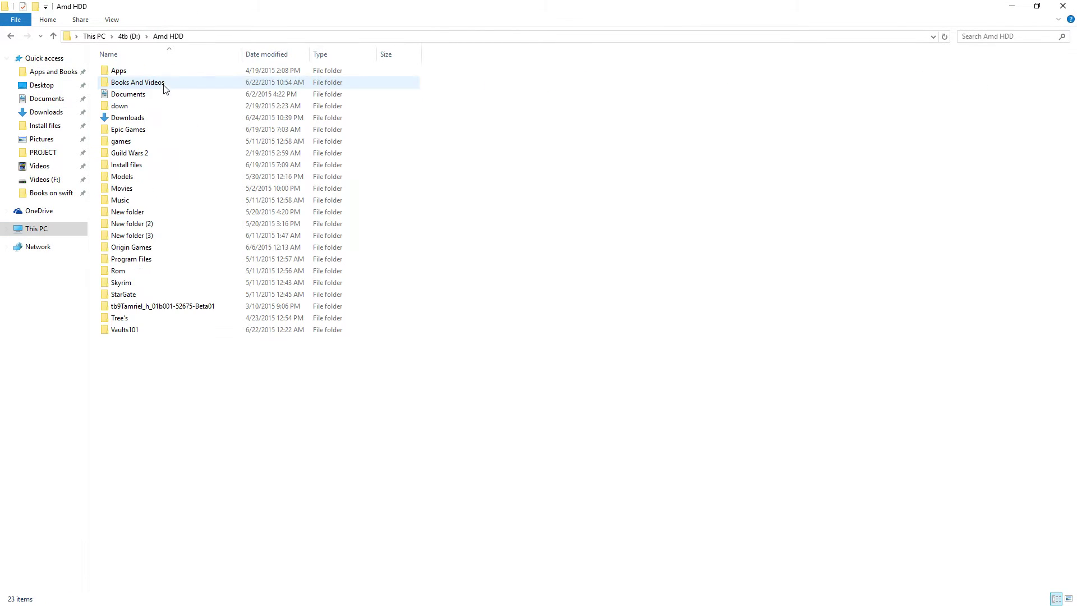
pyautogui.doubleClick(147, 130)
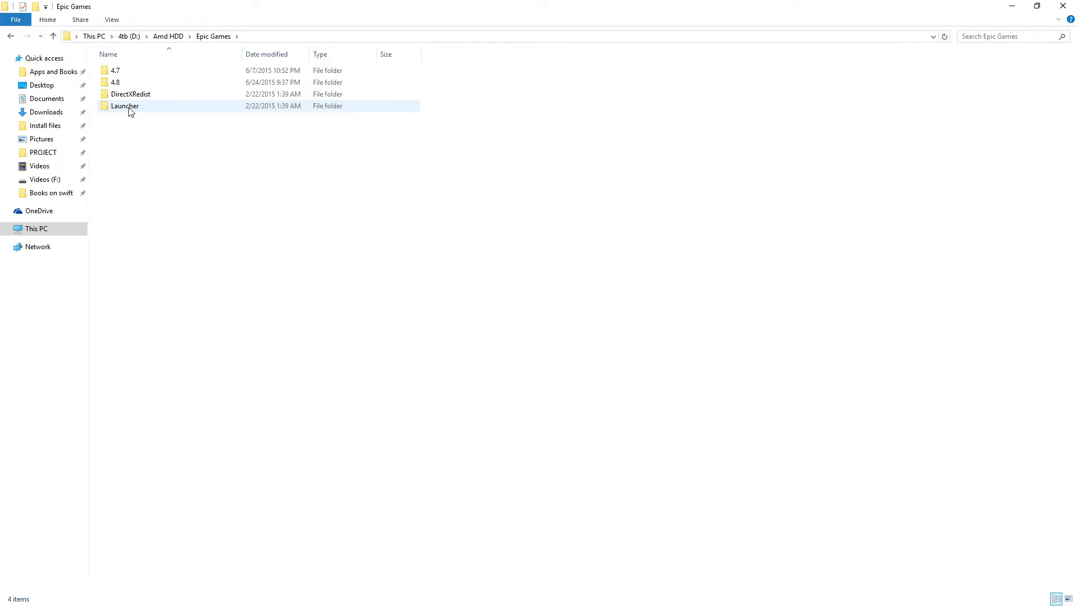
pyautogui.click(129, 110)
pyautogui.doubleClick(129, 111)
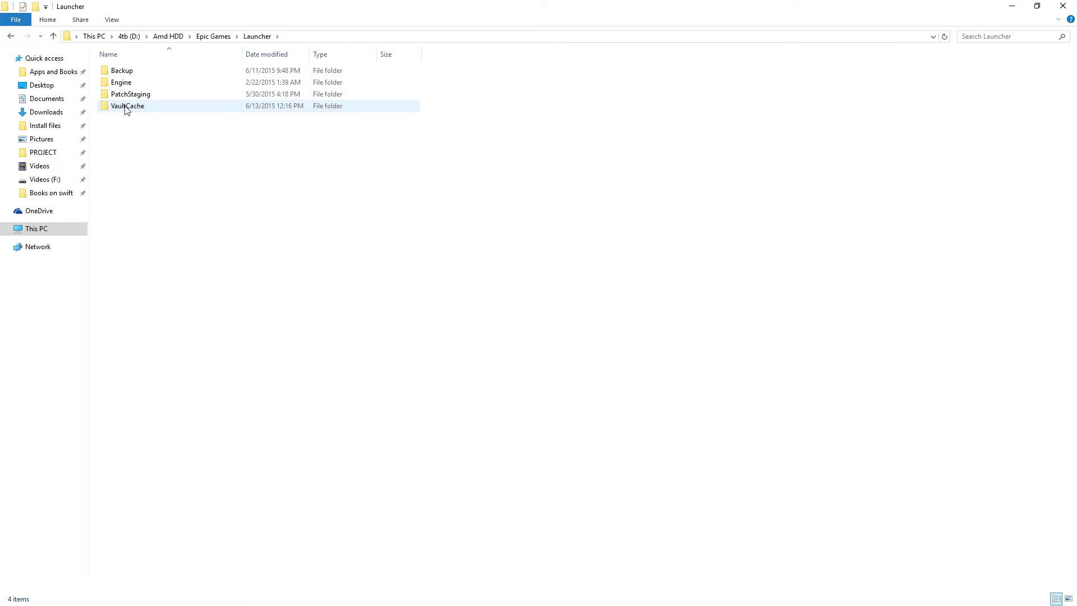
pyautogui.doubleClick(128, 111)
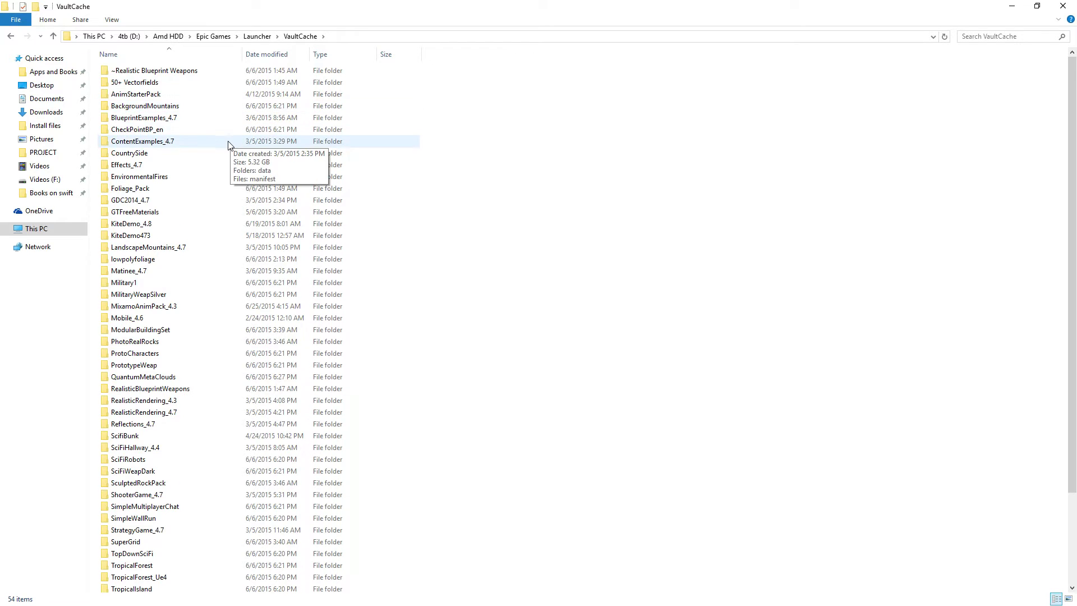
pyautogui.scroll(-3, 229, 145)
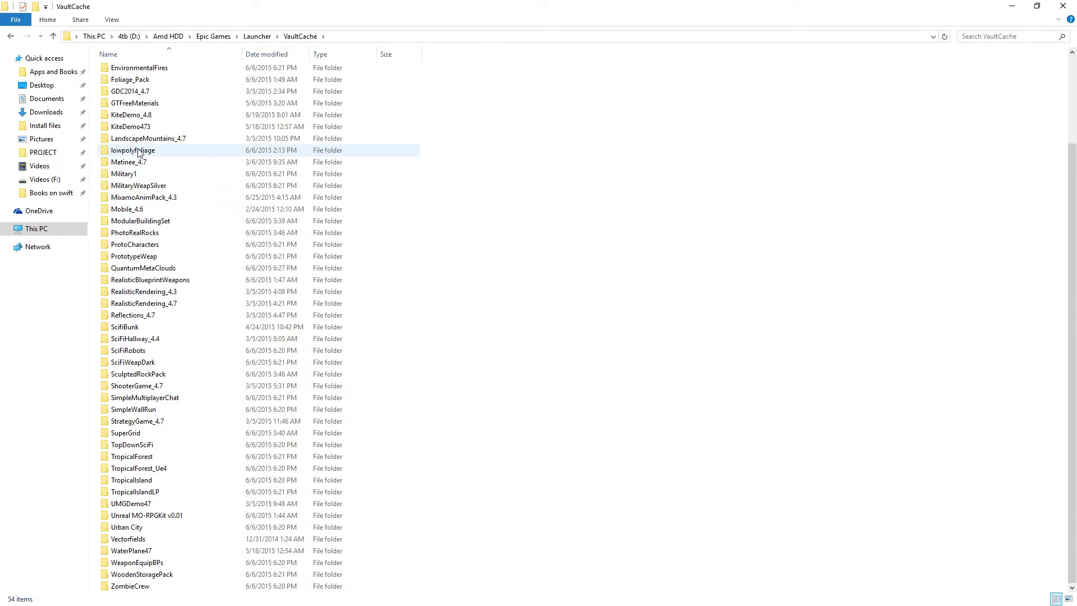
pyautogui.doubleClick(170, 204)
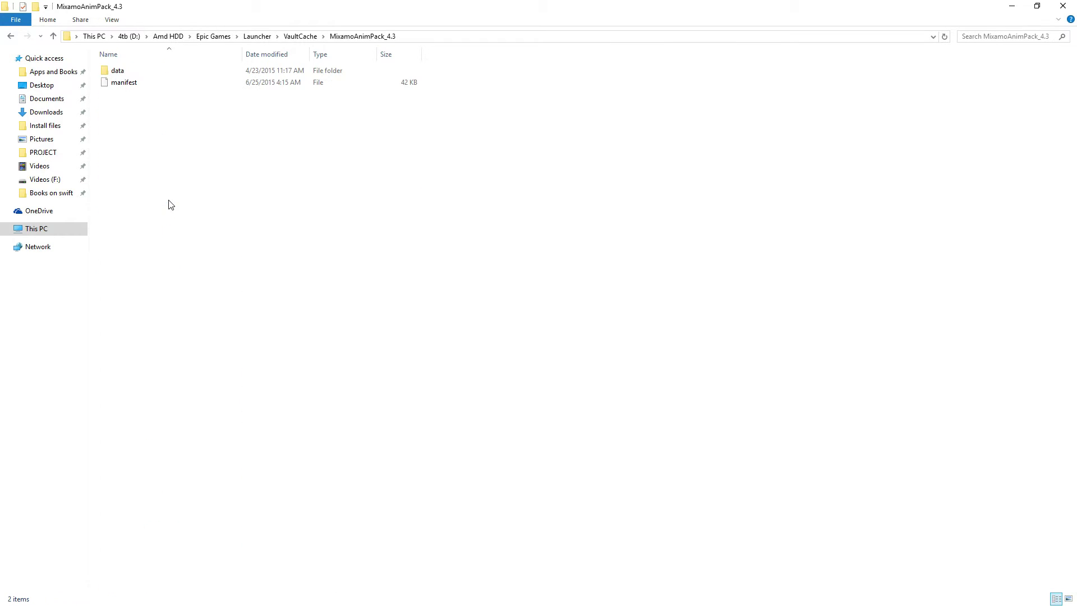
pyautogui.doubleClick(119, 72)
pyautogui.rightClick(116, 72)
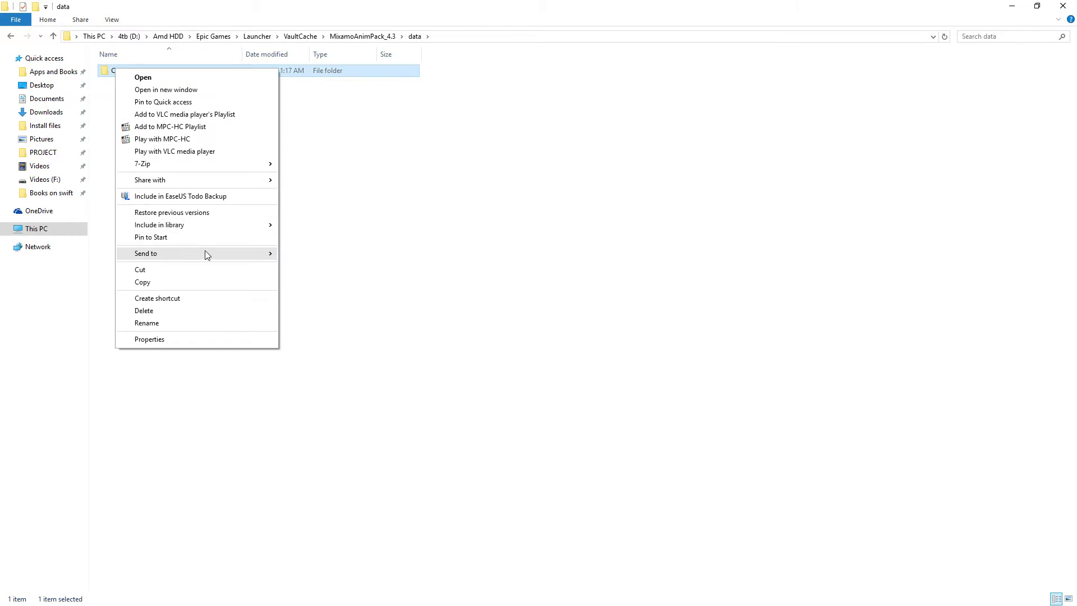
pyautogui.click(197, 282)
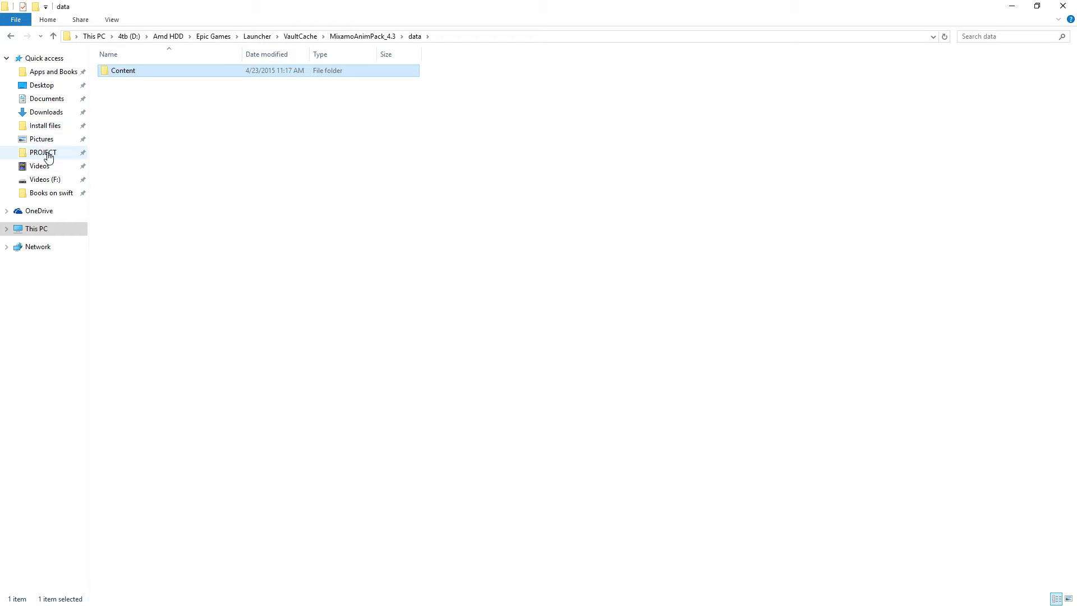
# Paste it into Documents\Unreal Projects\Tutorials and close the Explorer window
pyautogui.click(48, 99)
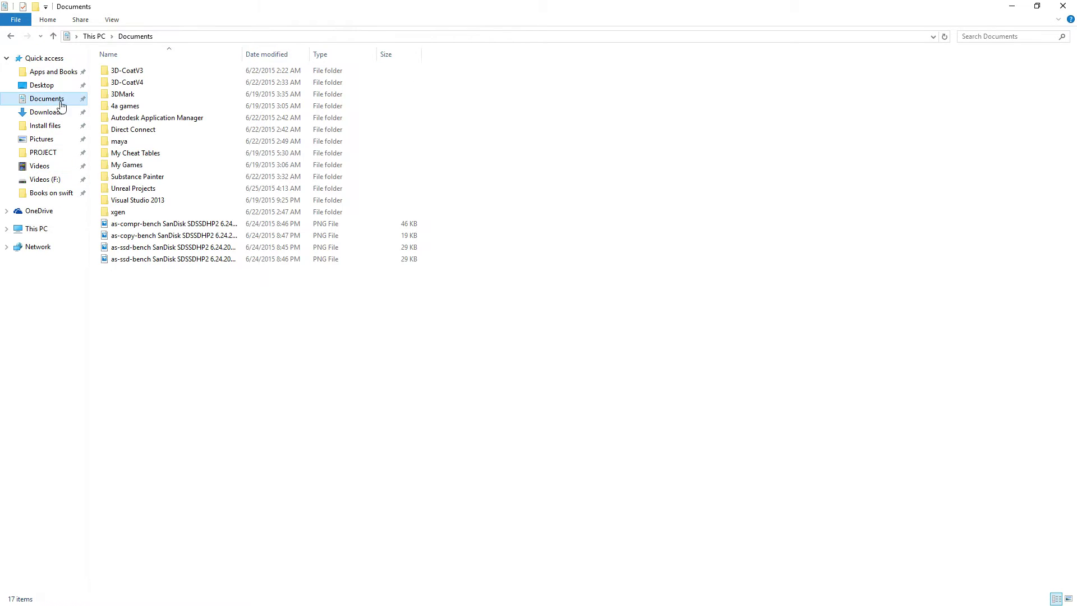
pyautogui.doubleClick(140, 189)
pyautogui.doubleClick(133, 71)
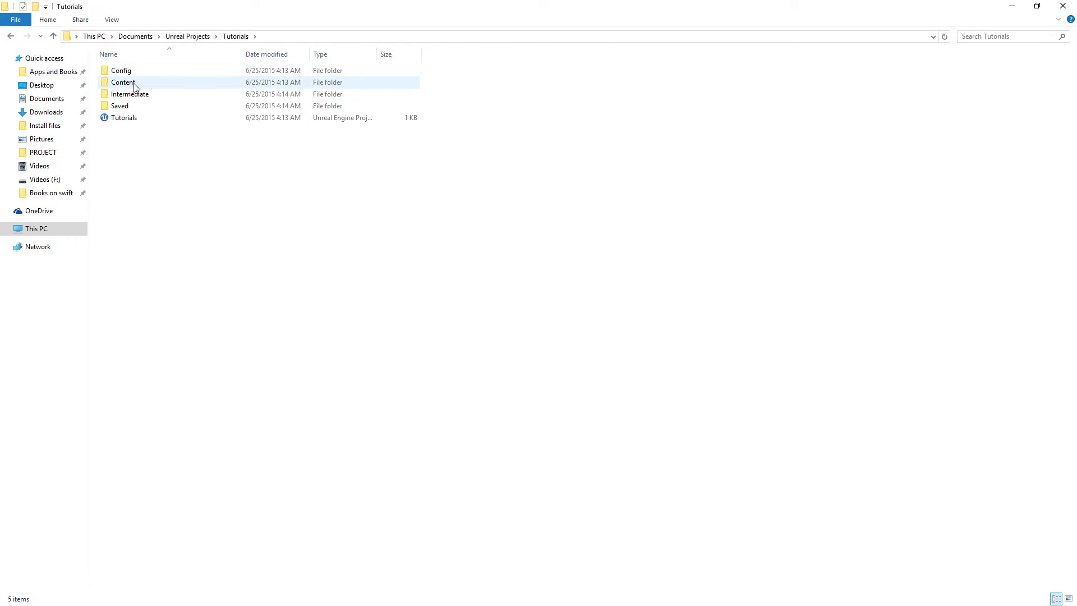
pyautogui.click(134, 85)
pyautogui.rightClick(135, 207)
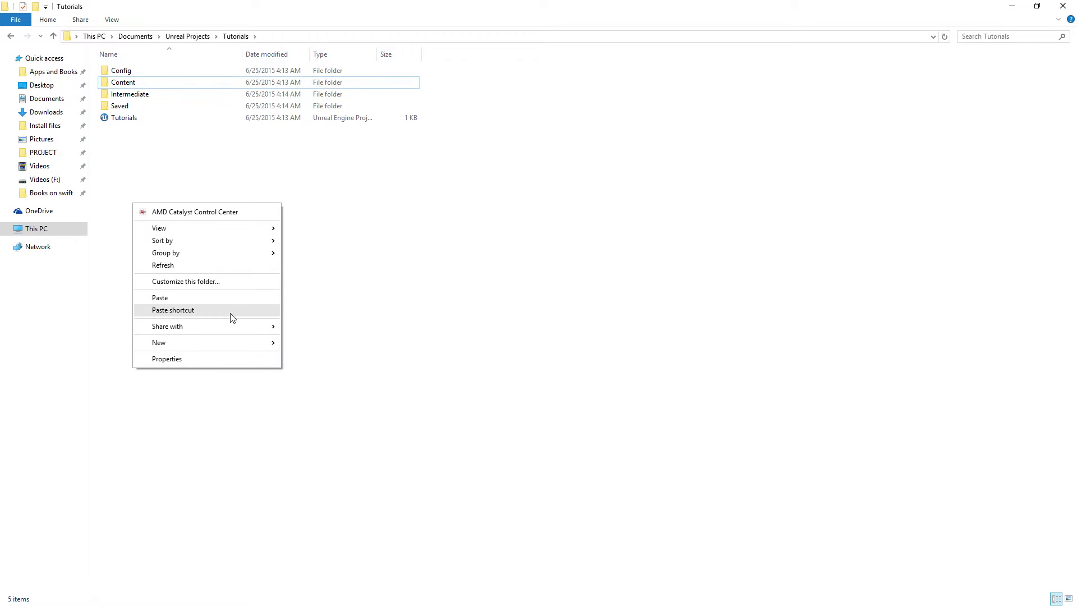
pyautogui.click(224, 295)
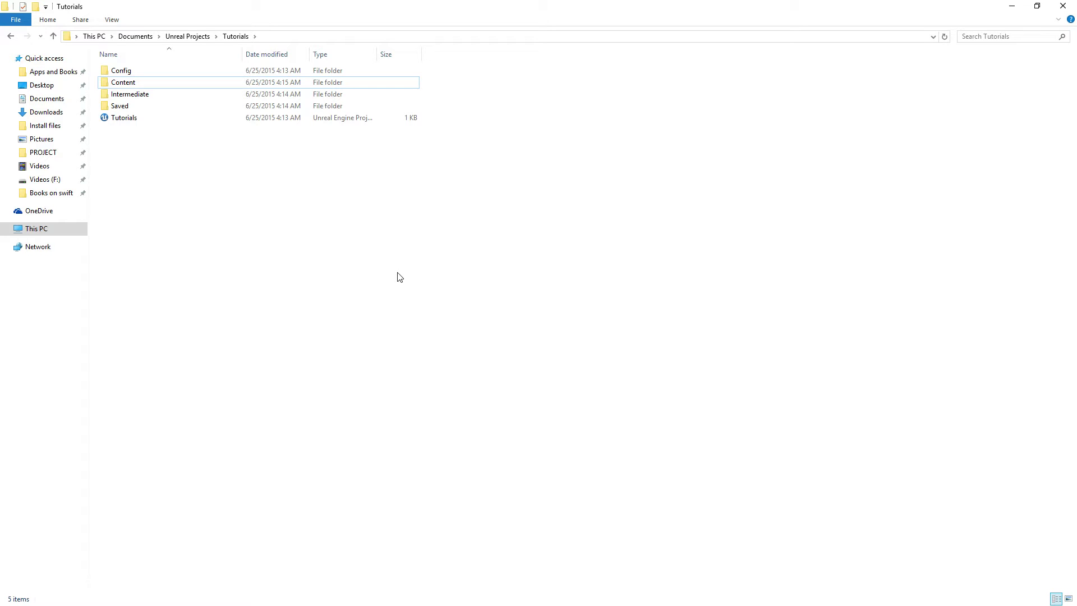
pyautogui.click(1063, 6)
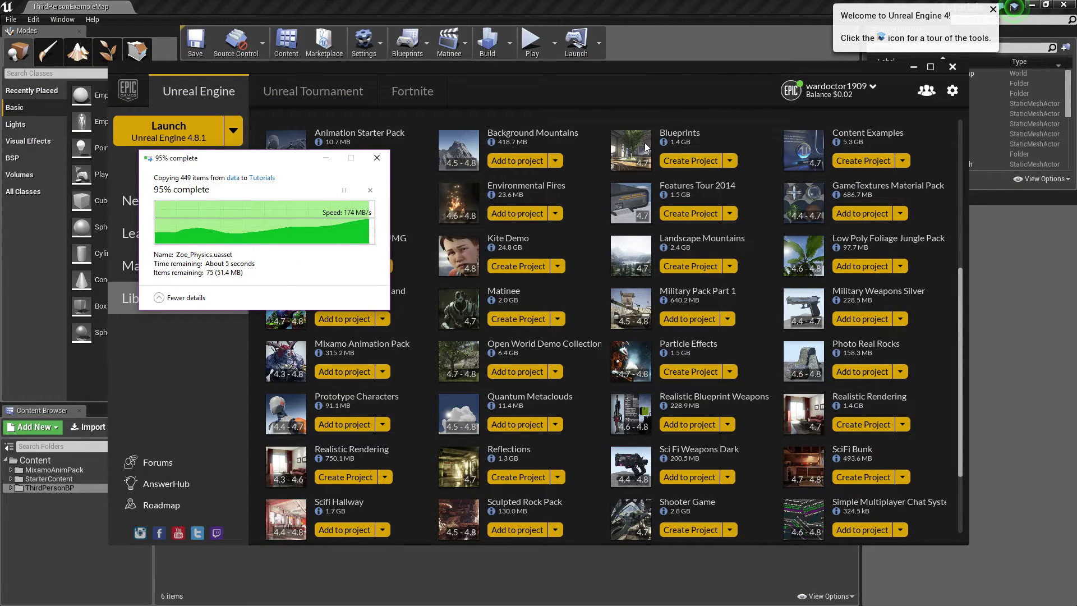
# Close the Epic Games launcher and show the MixamoAnimPack folder contents in the Content Browser
pyautogui.scroll(3, 604, 223)
pyautogui.scroll(5, 604, 223)
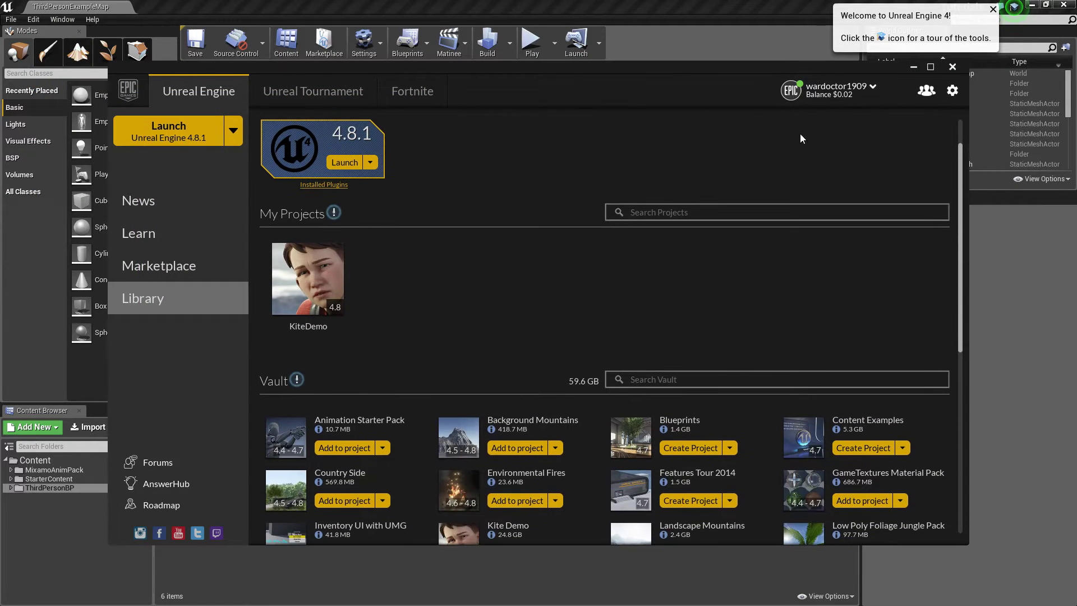
pyautogui.click(953, 67)
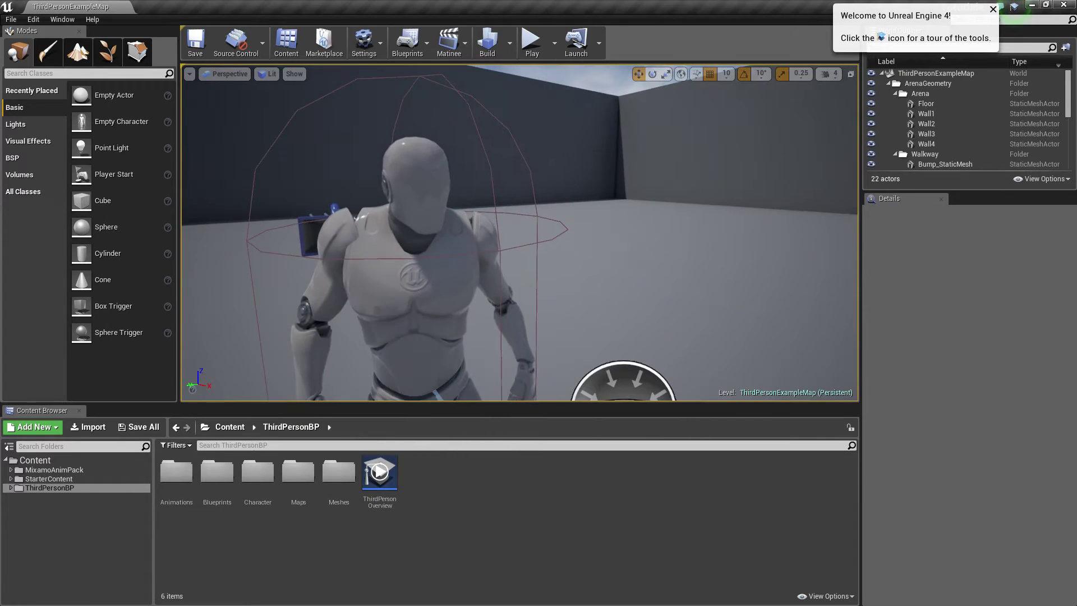
pyautogui.click(12, 470)
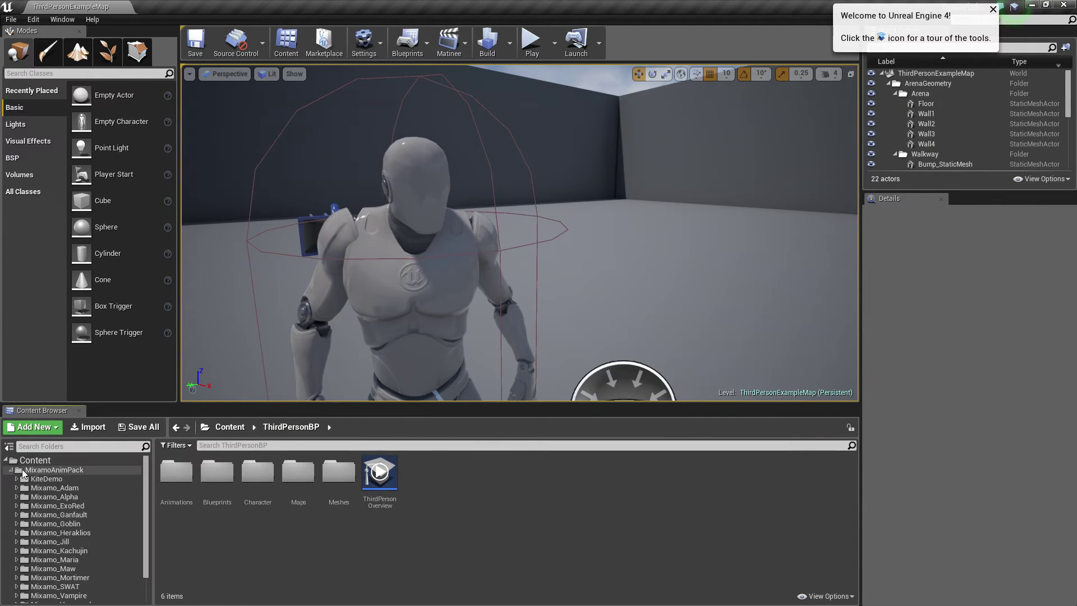
pyautogui.click(66, 474)
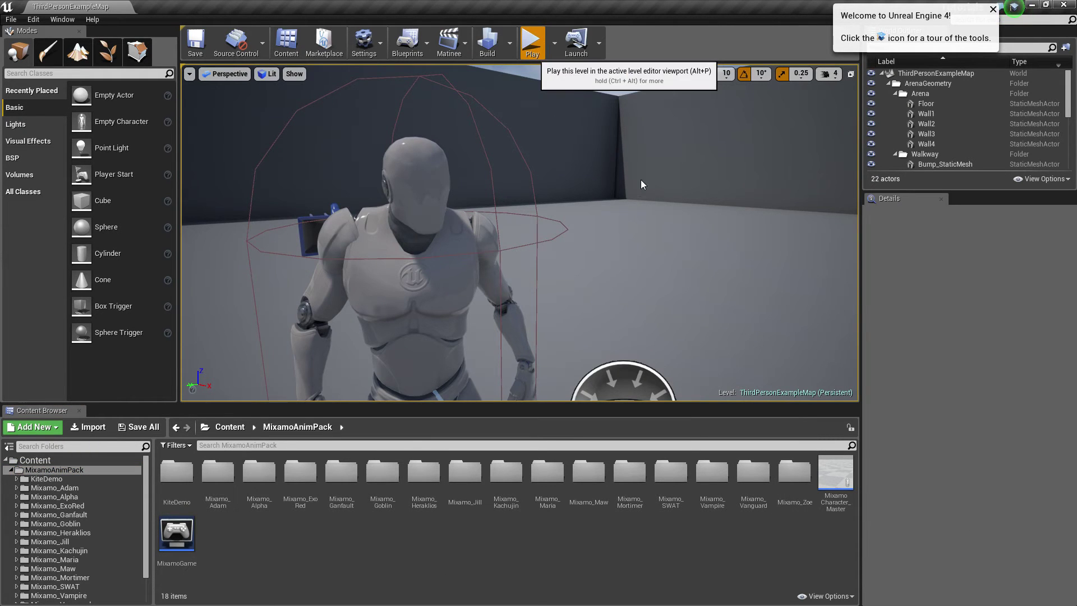
# Play the level and run the mannequin up the stairs, jumping onto the walkway
pyautogui.hotkey('alt', 'p')
pyautogui.press('w')
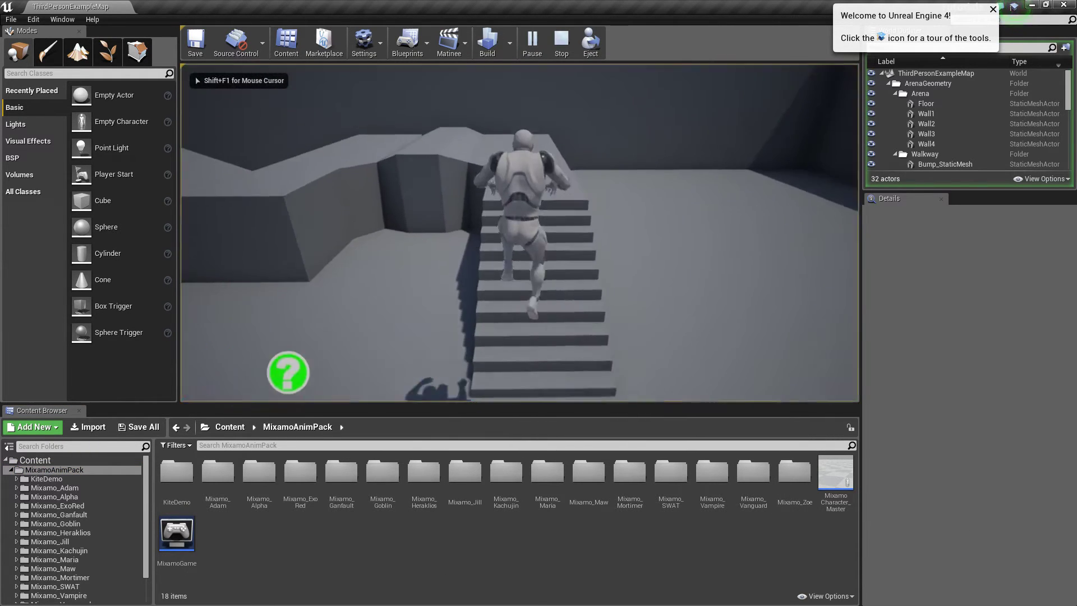
pyautogui.press('w')
pyautogui.press('space')
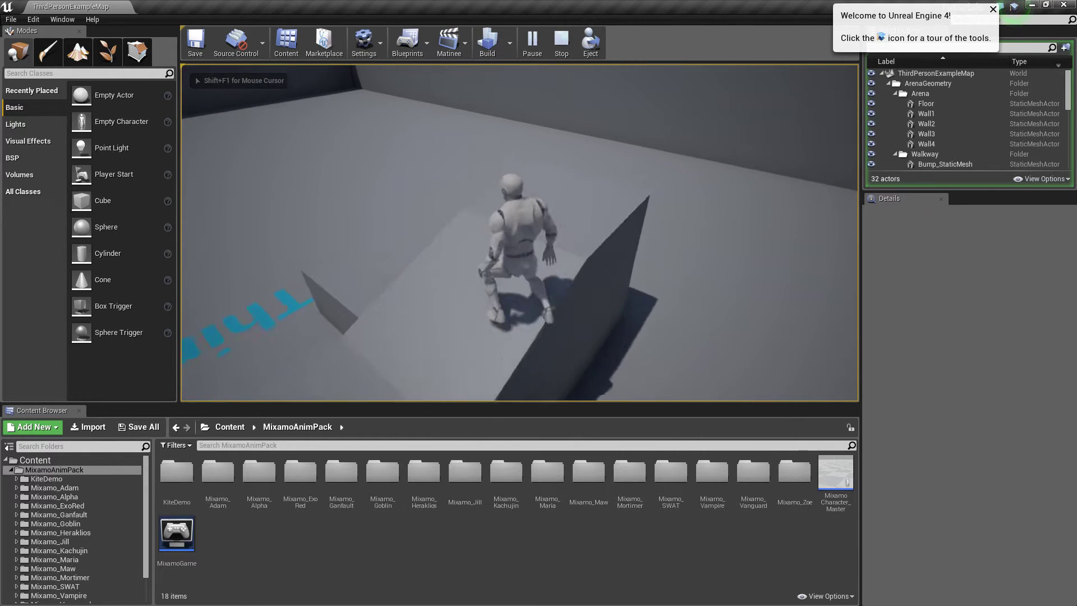
# Stop play, select the ThirdPersonCharacter and expand its advanced Animation settings
pyautogui.press('Escape')
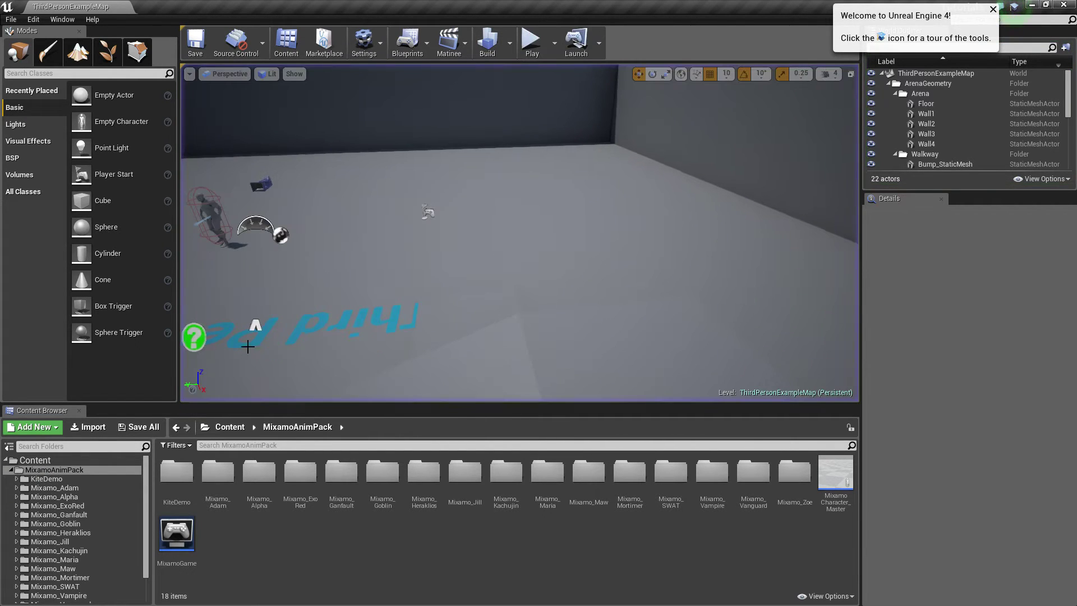
pyautogui.press('s')
pyautogui.moveTo(262, 374); pyautogui.dragTo(168, 336, button='right')
pyautogui.press('w')
pyautogui.click(581, 248)
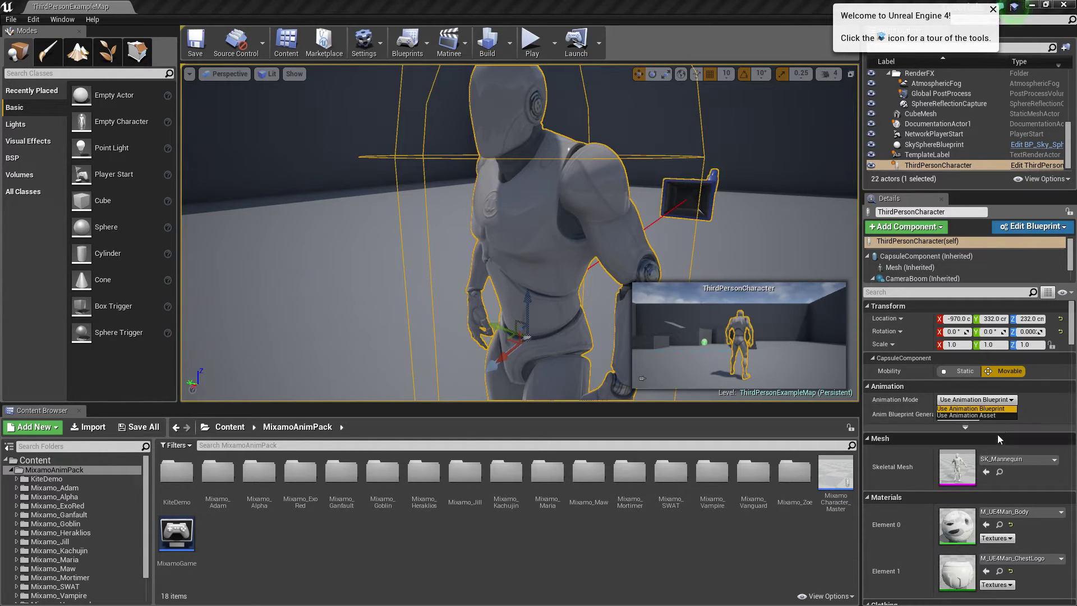
pyautogui.click(965, 427)
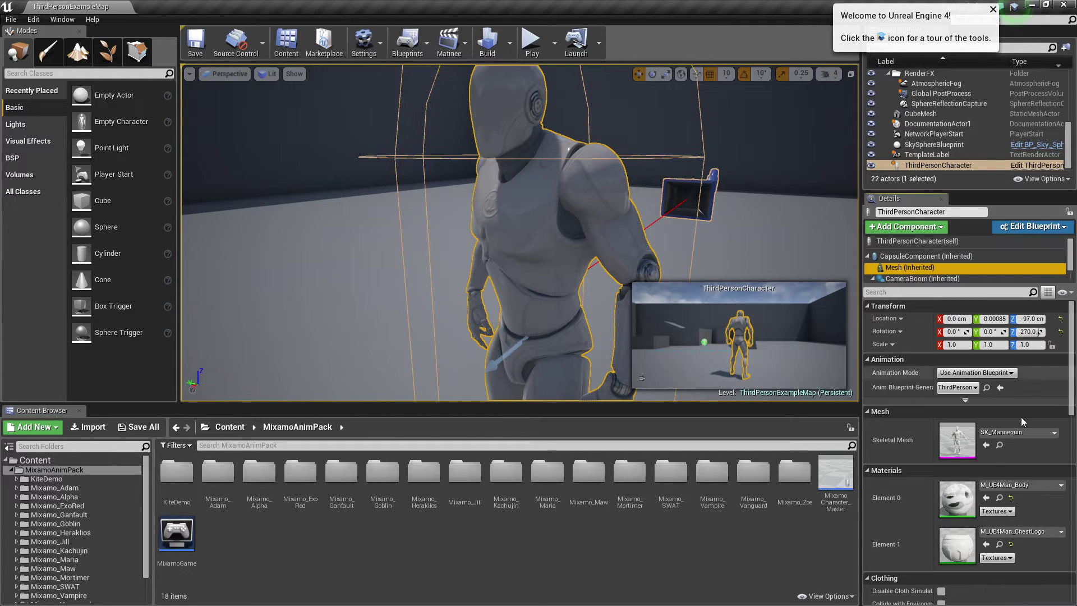
# Filter the Skeletal Mesh list by 'mar' and assign Maximo_Maria to the character
pyautogui.scroll(-1, 982, 449)
pyautogui.click(1027, 395)
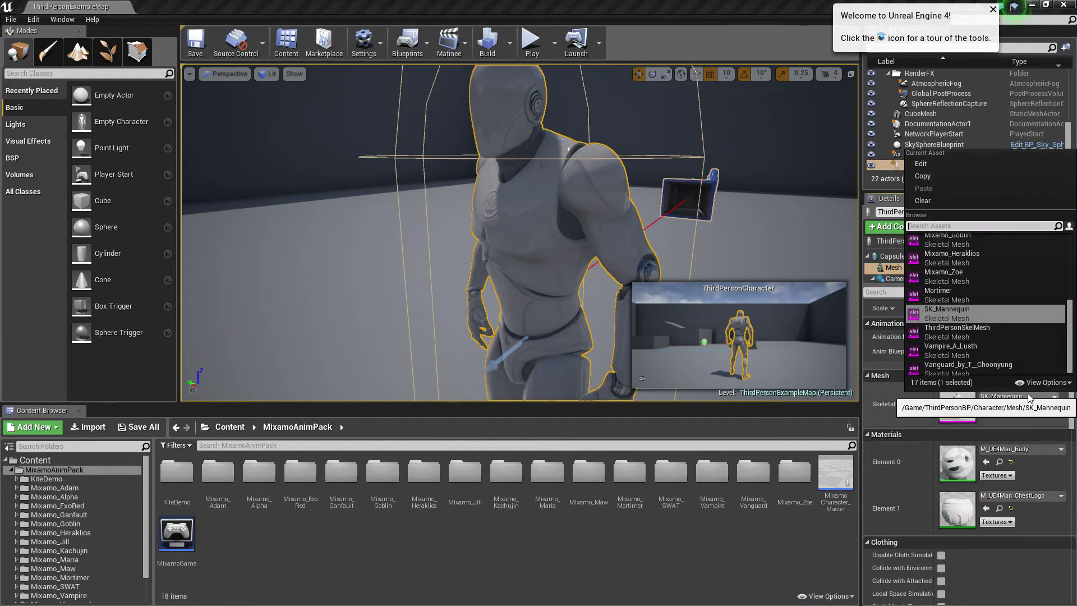
pyautogui.scroll(1, 993, 289)
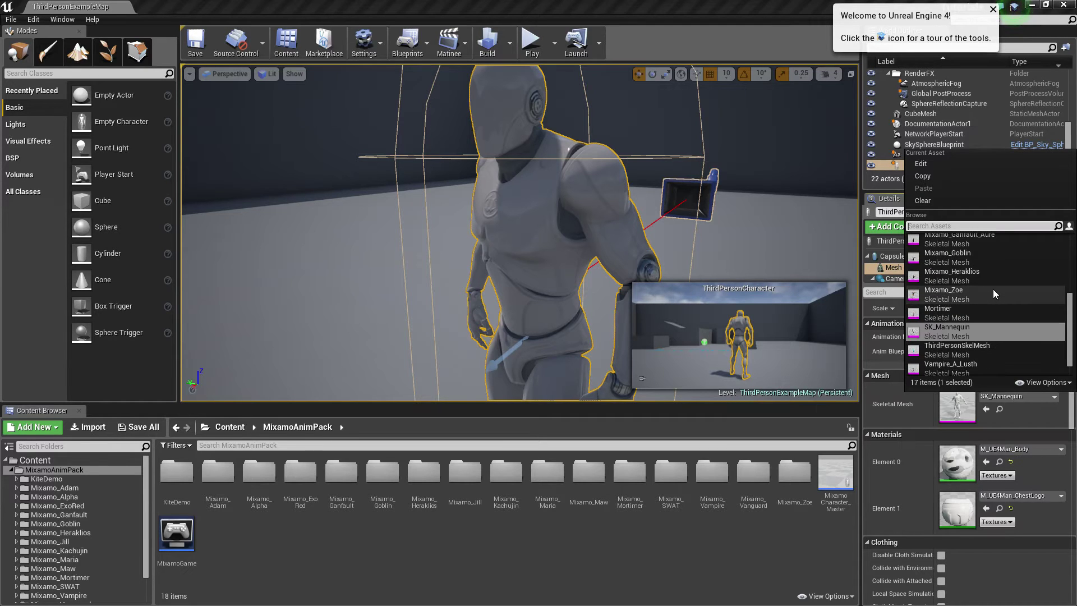
pyautogui.scroll(2, 992, 288)
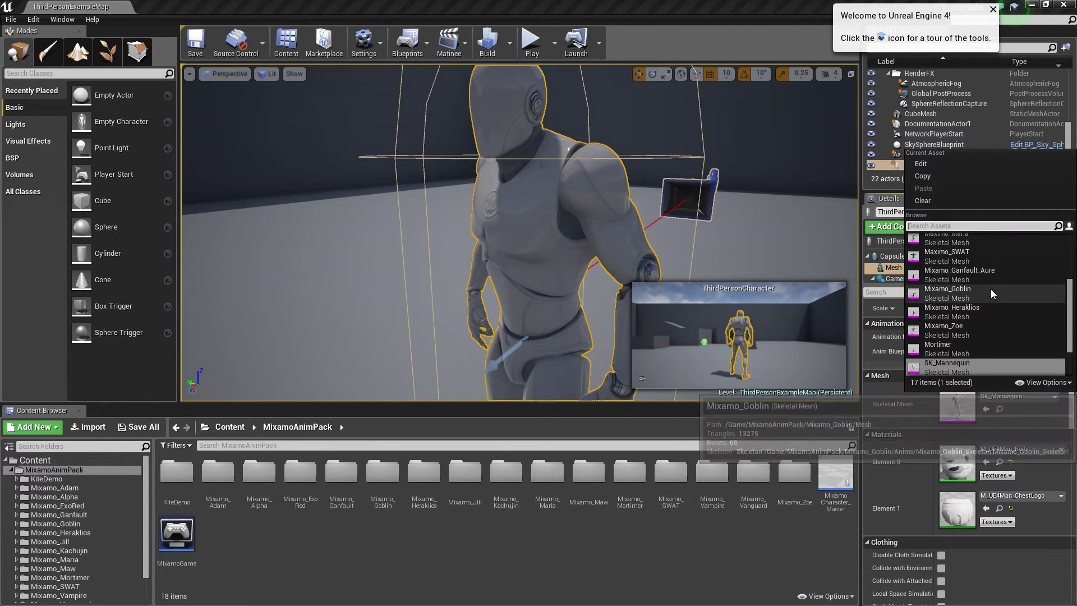
pyautogui.scroll(-3, 993, 303)
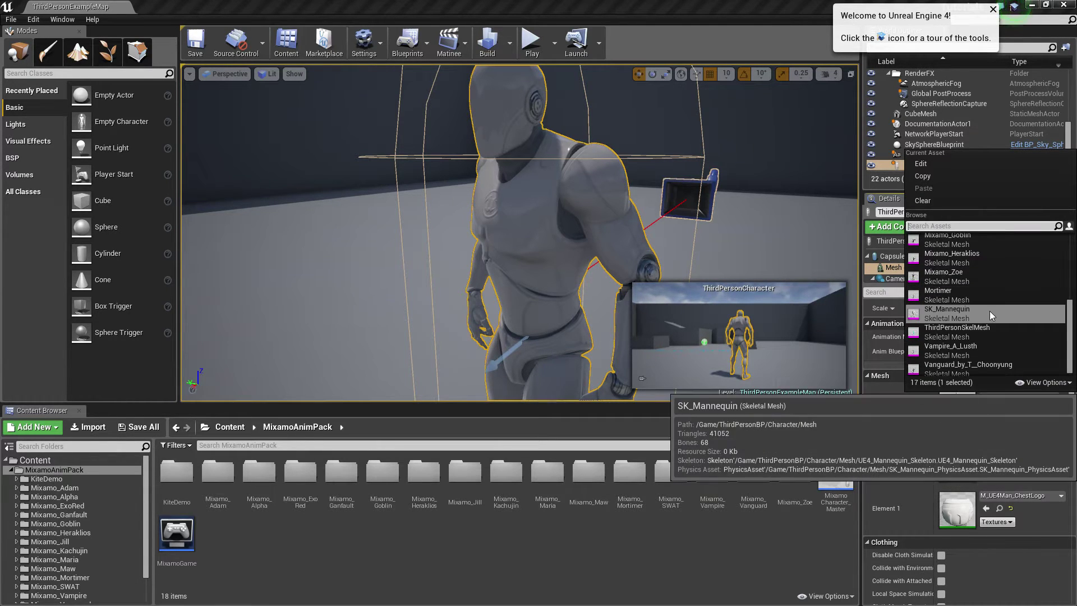
pyautogui.scroll(4, 993, 286)
pyautogui.scroll(5, 994, 286)
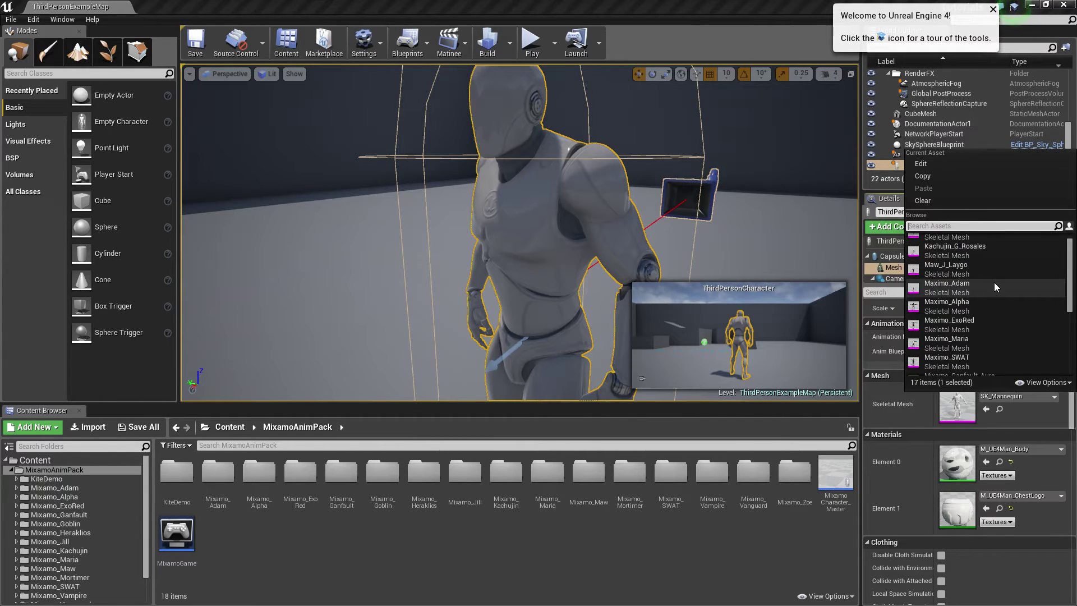
pyautogui.click(976, 226)
pyautogui.write('mar')
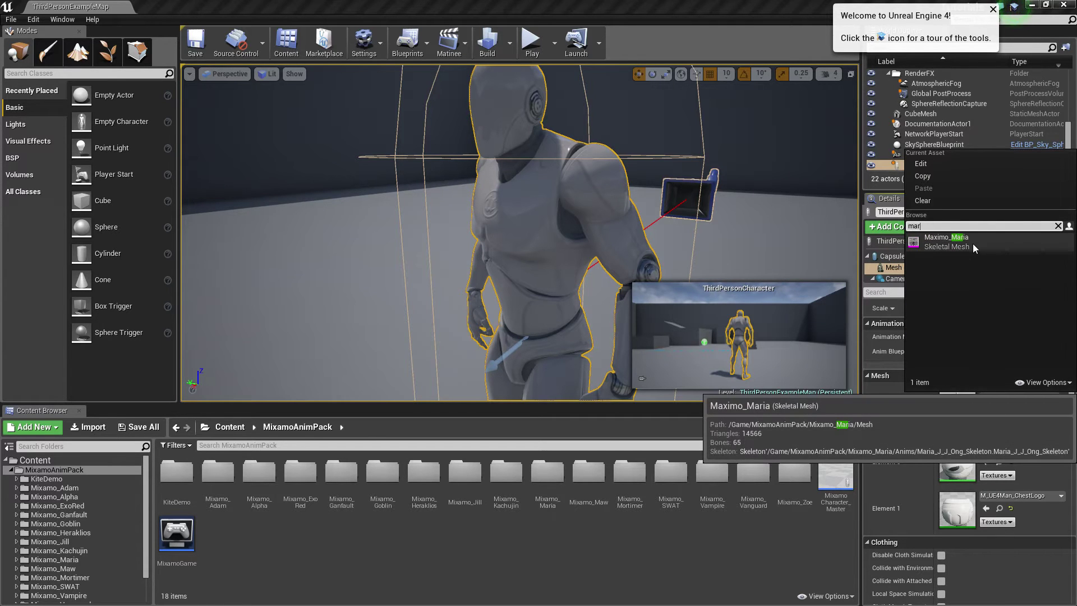
pyautogui.click(973, 248)
pyautogui.scroll(2, 991, 398)
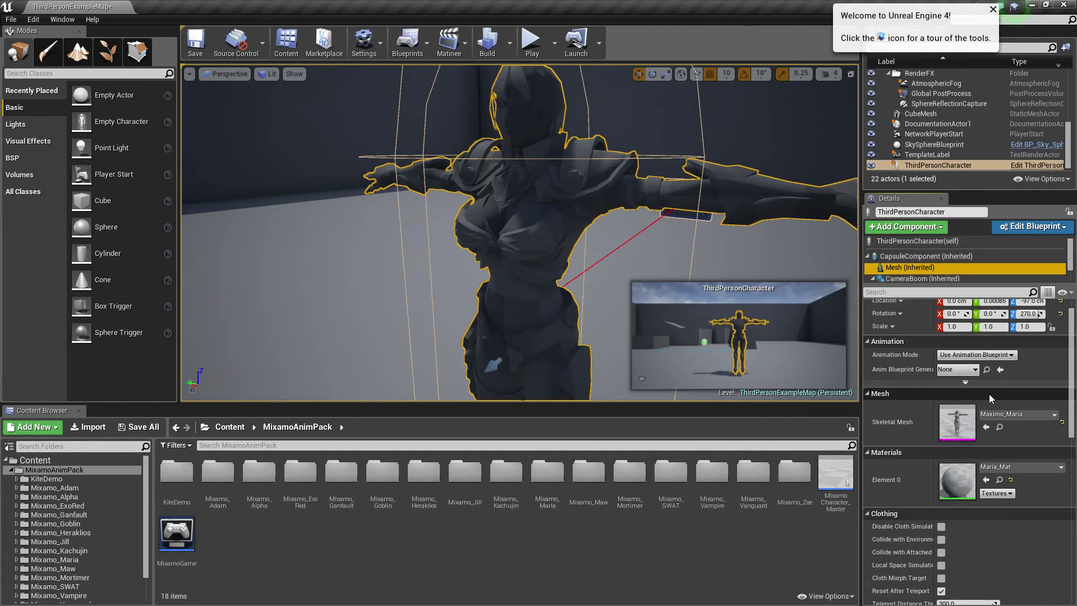
pyautogui.scroll(1, 991, 399)
# Assign a Mixamo animation blueprint as Maria's Anim Blueprint Generated Class
pyautogui.click(970, 390)
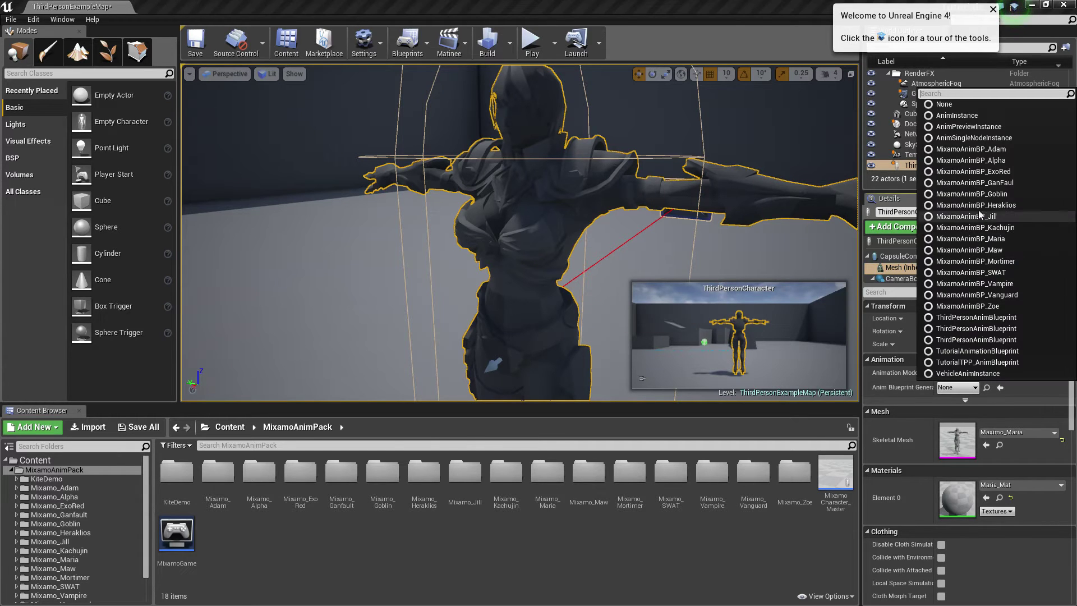
pyautogui.click(1034, 239)
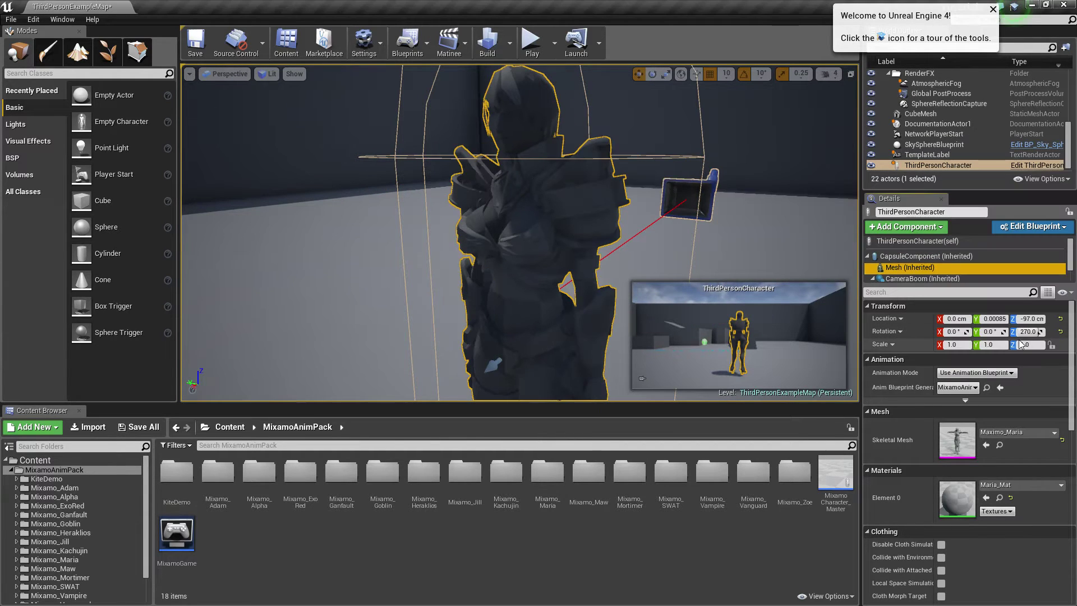
pyautogui.moveTo(747, 201)
pyautogui.mouseDown(button='right')
pyautogui.moveTo(773, 221)
pyautogui.moveTo(730, 197)
pyautogui.moveTo(727, 151)
pyautogui.moveTo(747, 184)
pyautogui.mouseUp(button='right')
pyautogui.press('s')
pyautogui.moveTo(643, 155)
pyautogui.mouseDown(button='right')
pyautogui.moveTo(662, 157)
pyautogui.moveTo(617, 156)
pyautogui.moveTo(644, 154)
pyautogui.mouseUp(button='right')
pyautogui.press('a')
pyautogui.scroll(3, 643, 154)
pyautogui.scroll(-3, 604, 149)
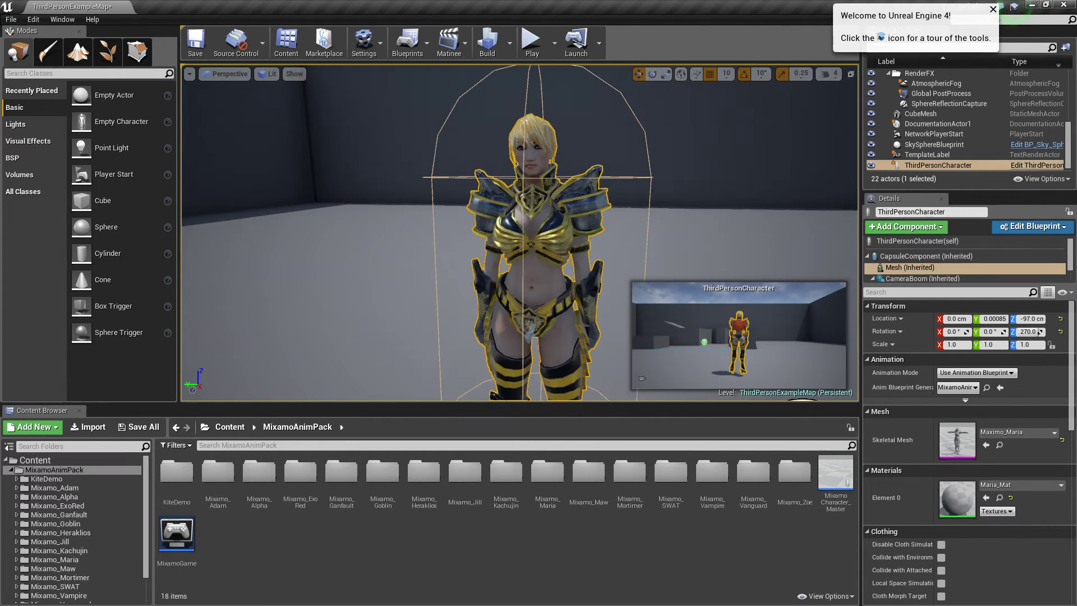
pyautogui.scroll(6, 603, 149)
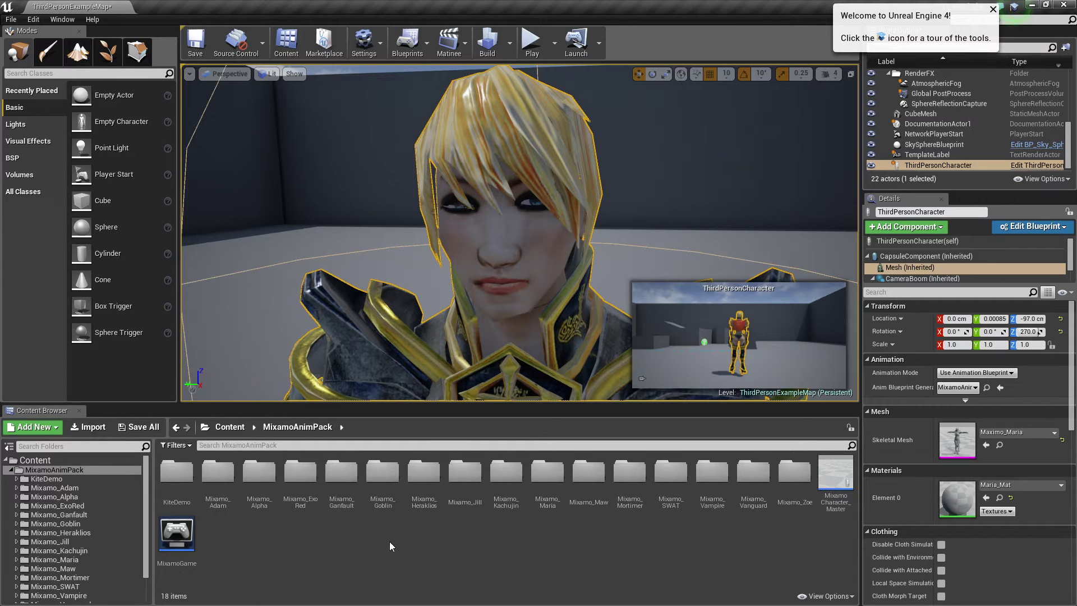
# Open the Mixamo_Maria > Materials folder in the Content Browser
pyautogui.doubleClick(548, 487)
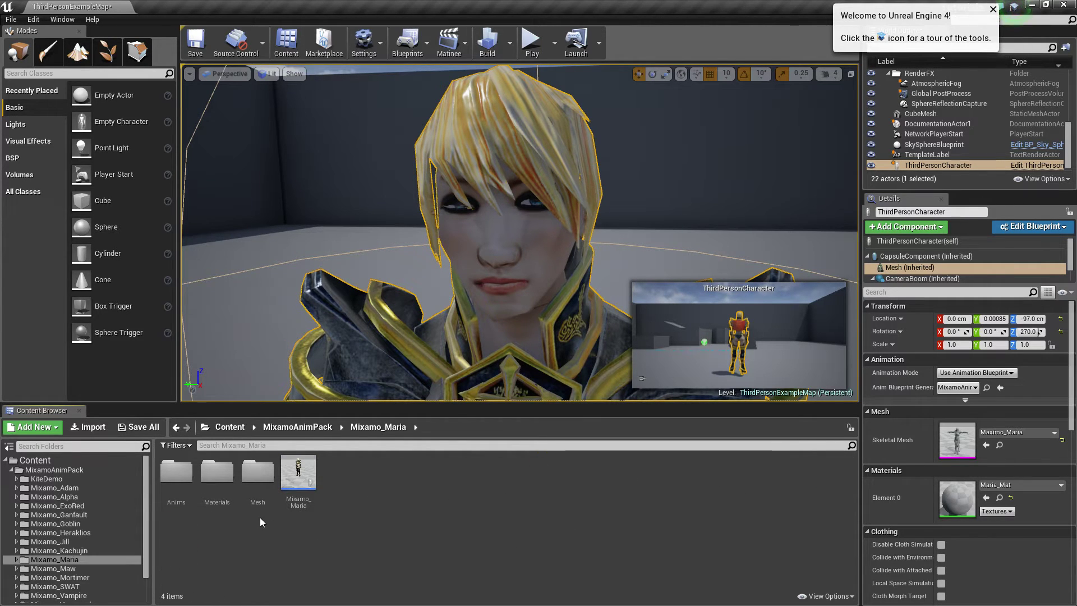
pyautogui.doubleClick(216, 471)
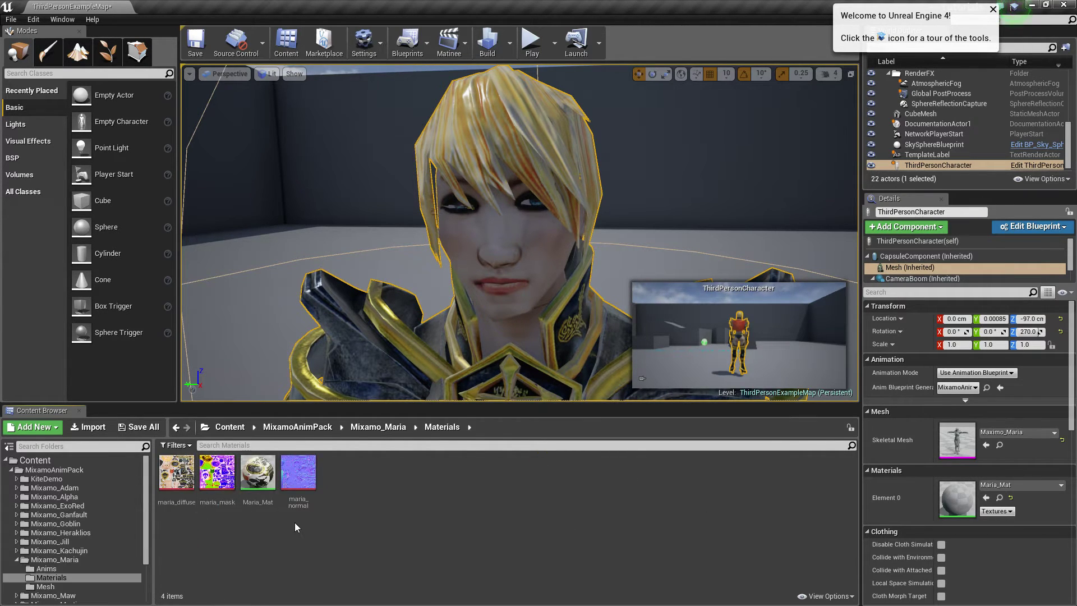
pyautogui.moveTo(189, 485)
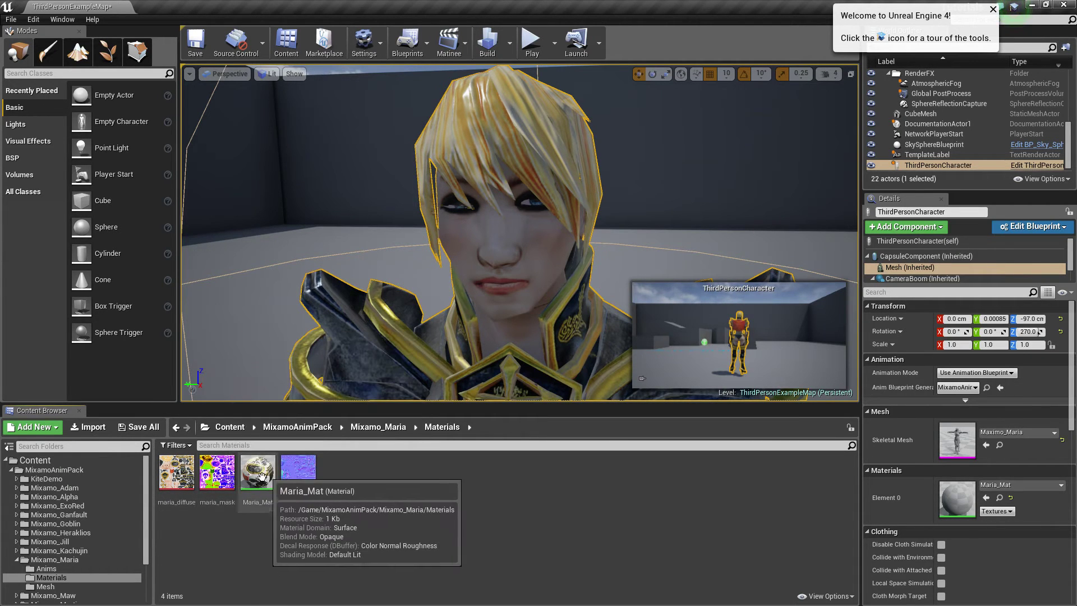
# Open Maria_Mat, set its Shading Model to Preintegrated Skin, and maximize the Material Editor
pyautogui.doubleClick(259, 481)
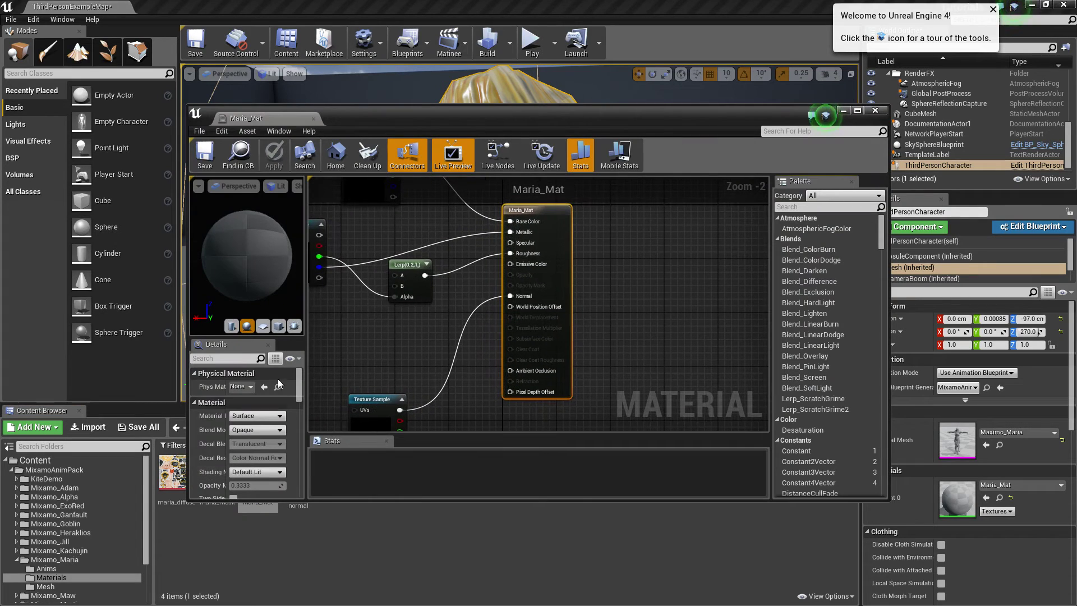
pyautogui.scroll(-2, 250, 456)
pyautogui.click(258, 401)
pyautogui.click(272, 431)
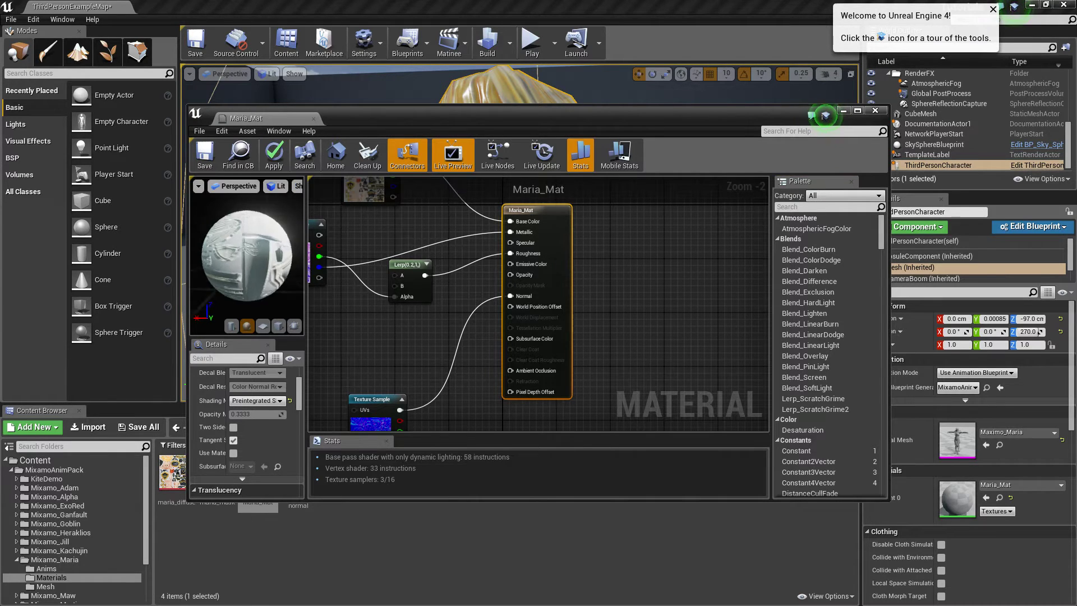
pyautogui.scroll(1, 429, 283)
pyautogui.scroll(-4, 430, 283)
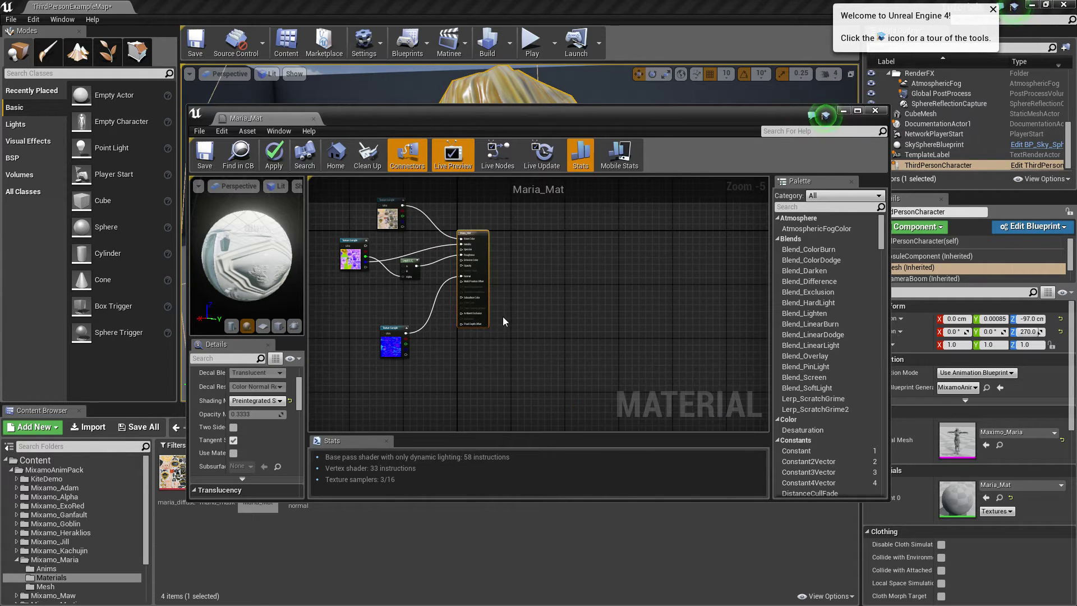
pyautogui.scroll(1, 503, 322)
pyautogui.moveTo(503, 296); pyautogui.dragTo(588, 411, button='right')
pyautogui.doubleClick(580, 116)
# Wire the top Texture Sample's alpha output into the Maria_Mat node and apply the changes
pyautogui.scroll(2, 397, 323)
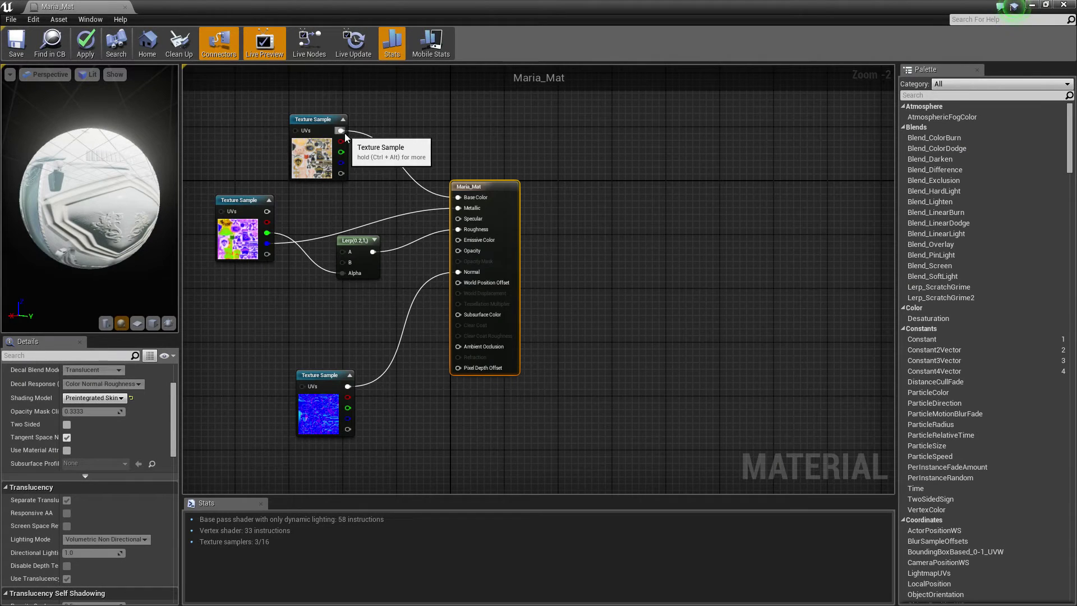
pyautogui.moveTo(342, 132); pyautogui.dragTo(381, 207)
pyautogui.moveTo(429, 405); pyautogui.dragTo(458, 315)
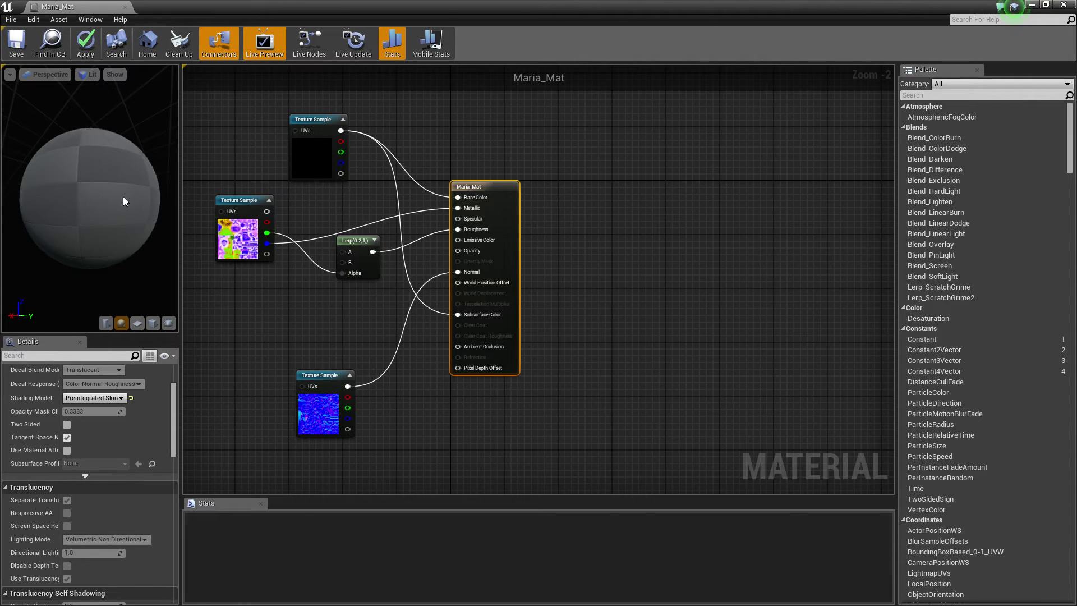
pyautogui.moveTo(123, 199); pyautogui.dragTo(171, 193)
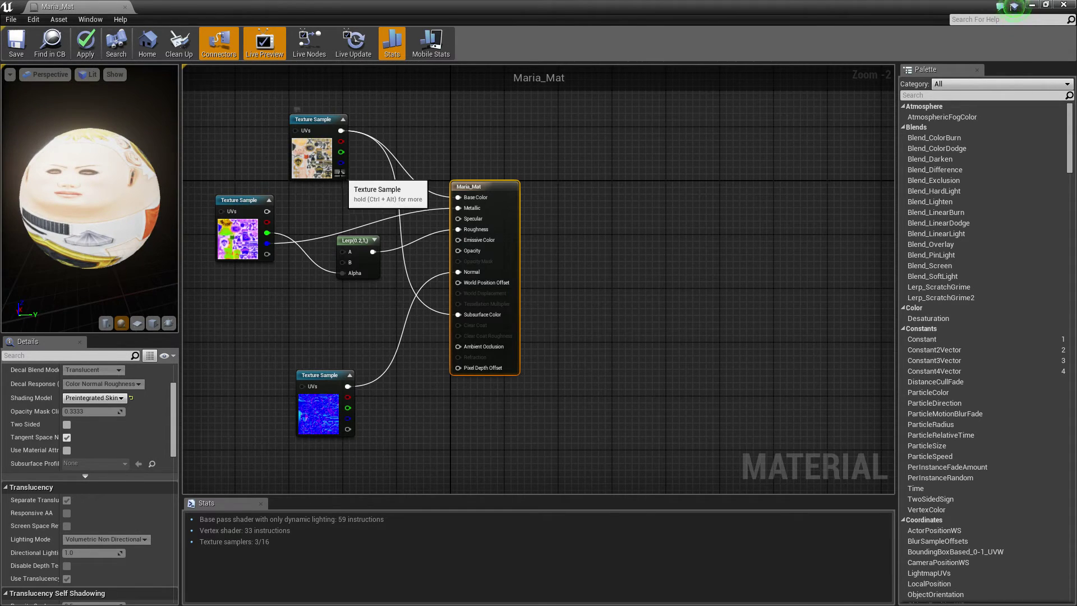
pyautogui.moveTo(341, 175); pyautogui.dragTo(474, 367)
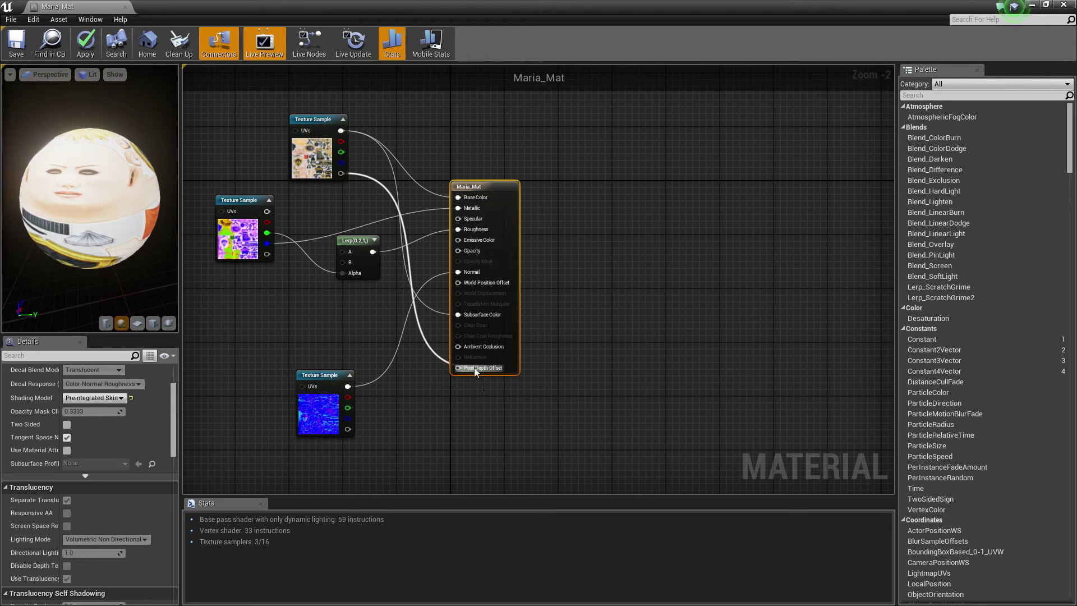
pyautogui.click(93, 43)
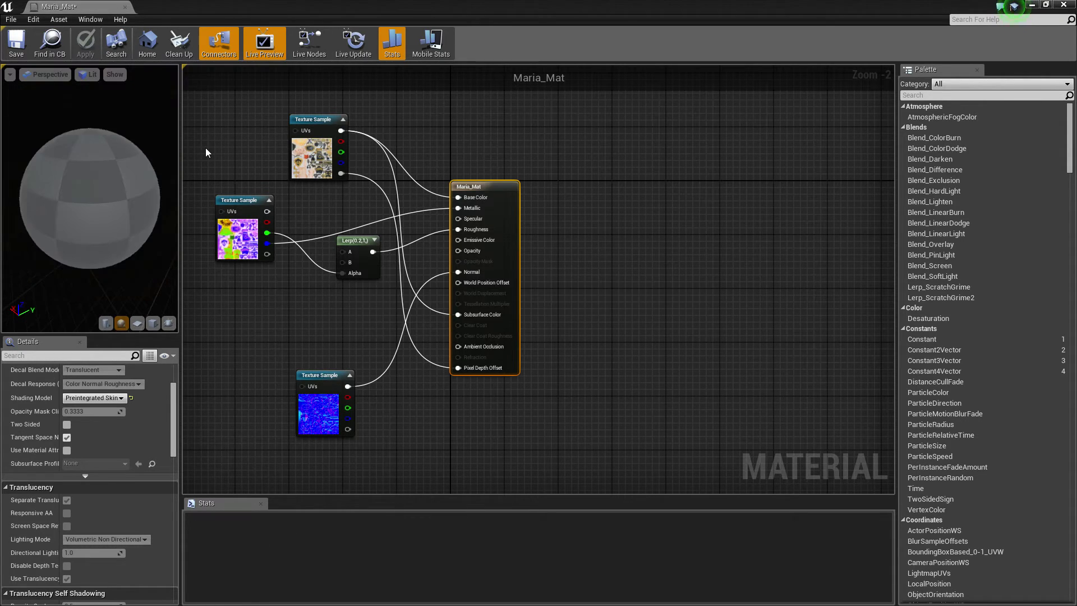
# Close the material editor and orbit and zoom around Maria's face and chest while her textures load
pyautogui.click(1063, 5)
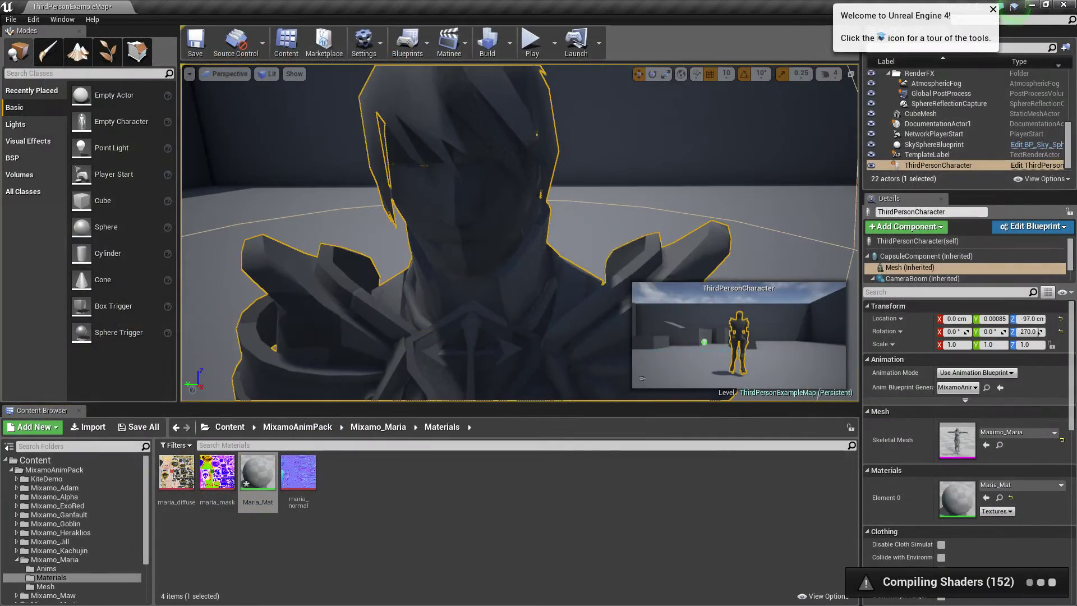
pyautogui.moveTo(520, 233); pyautogui.dragTo(500, 161, button='right')
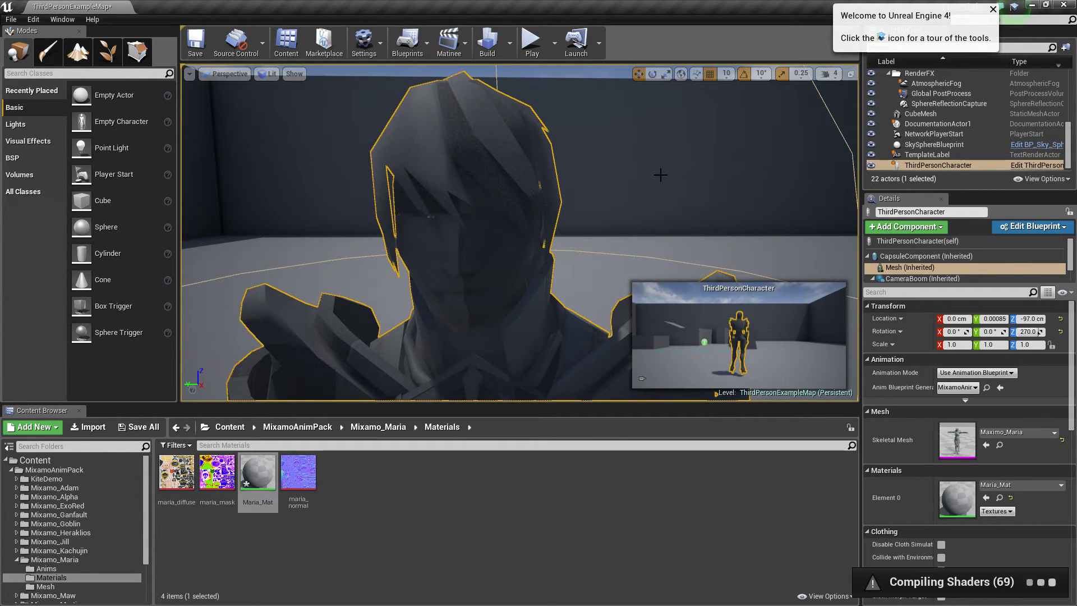
pyautogui.moveTo(500, 160); pyautogui.dragTo(507, 183, button='right')
pyautogui.scroll(-4, 608, 152)
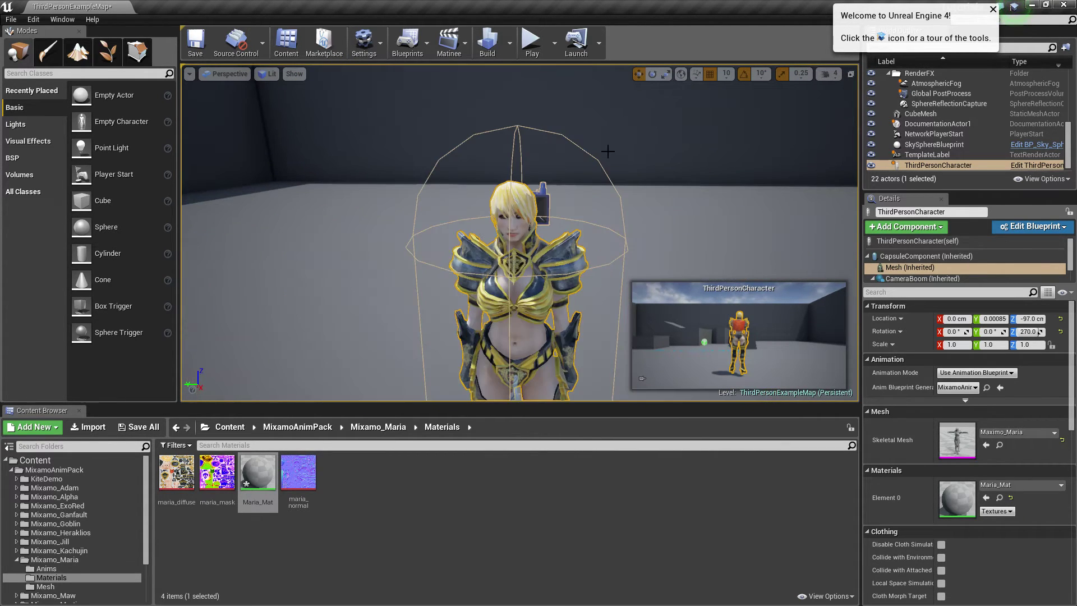
pyautogui.scroll(5, 608, 151)
pyautogui.moveTo(609, 159); pyautogui.dragTo(625, 194, button='right')
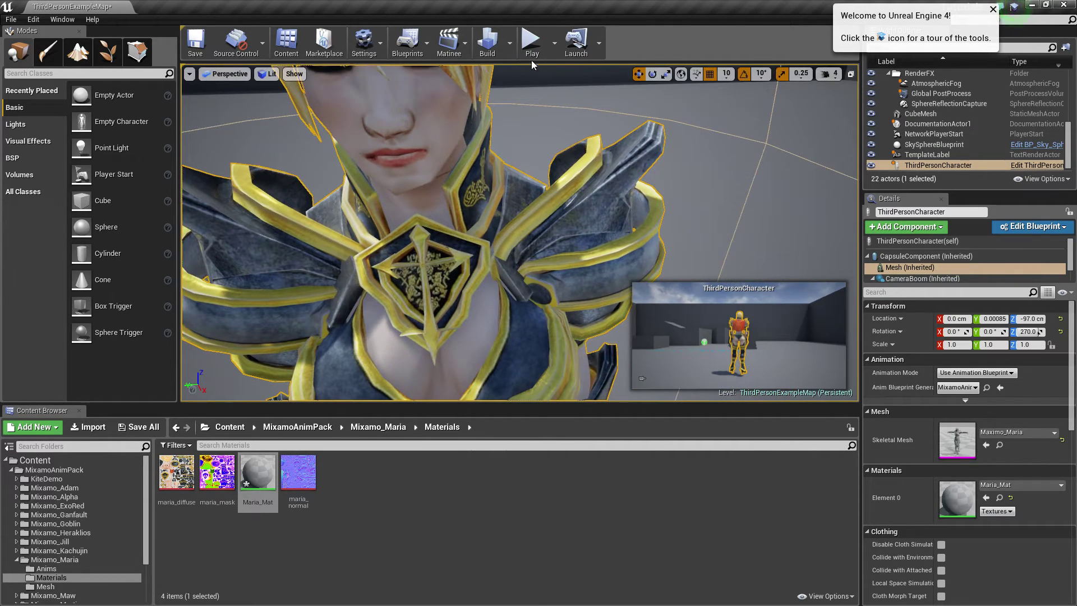
pyautogui.click(531, 45)
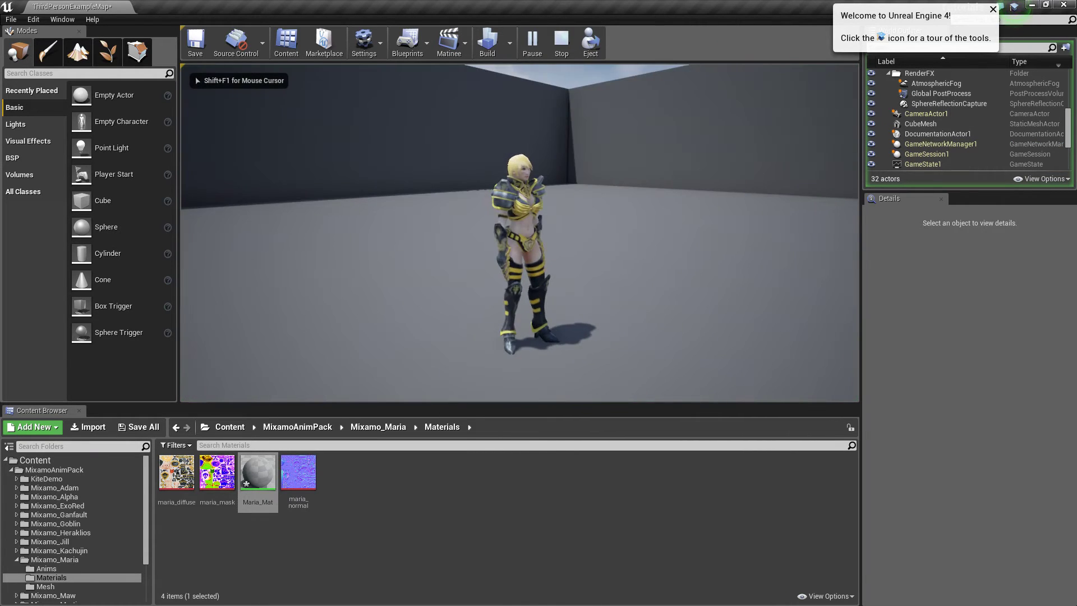
pyautogui.press('w')
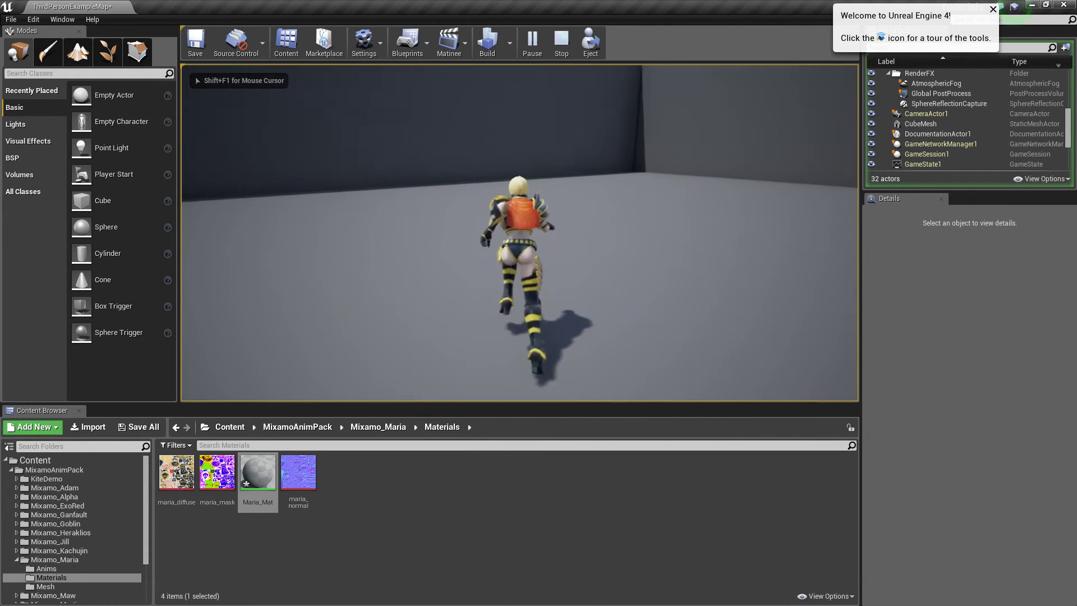
pyautogui.press('space')
pyautogui.press('w')
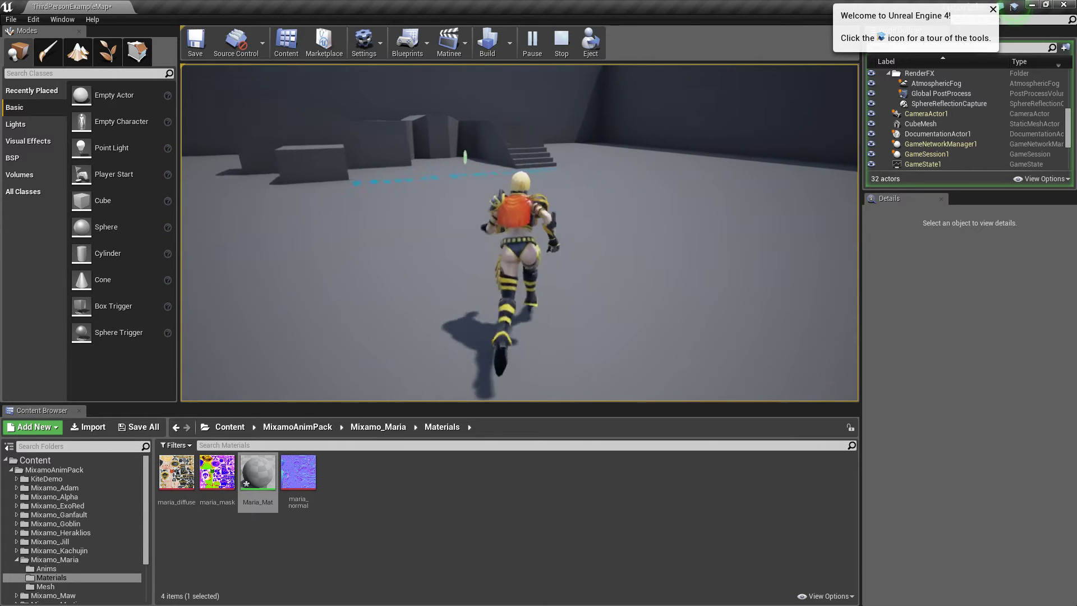
pyautogui.press('w')
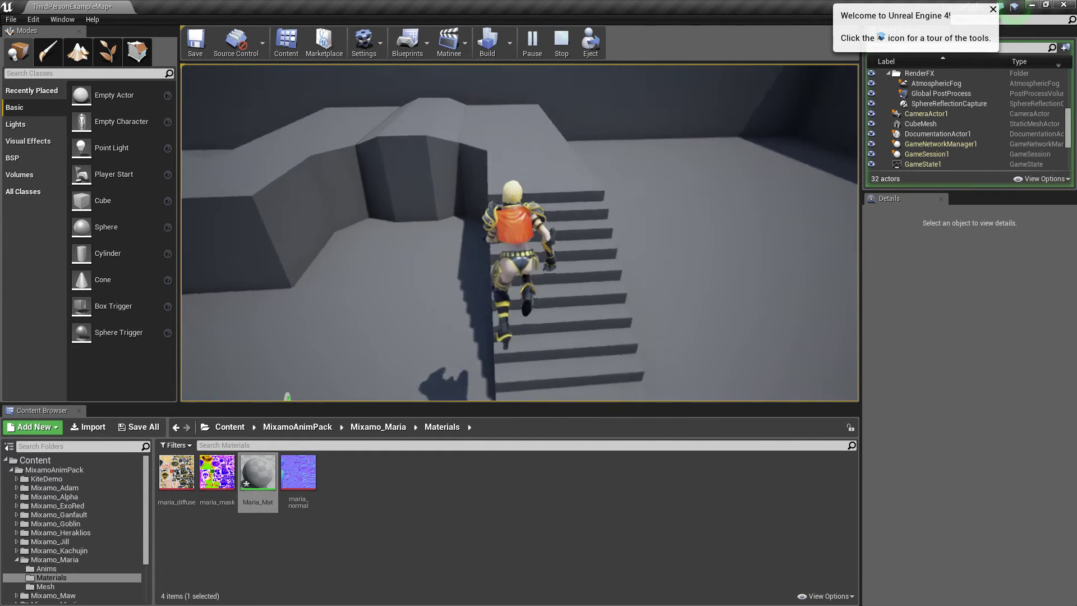
pyautogui.press('w')
pyautogui.press('Escape')
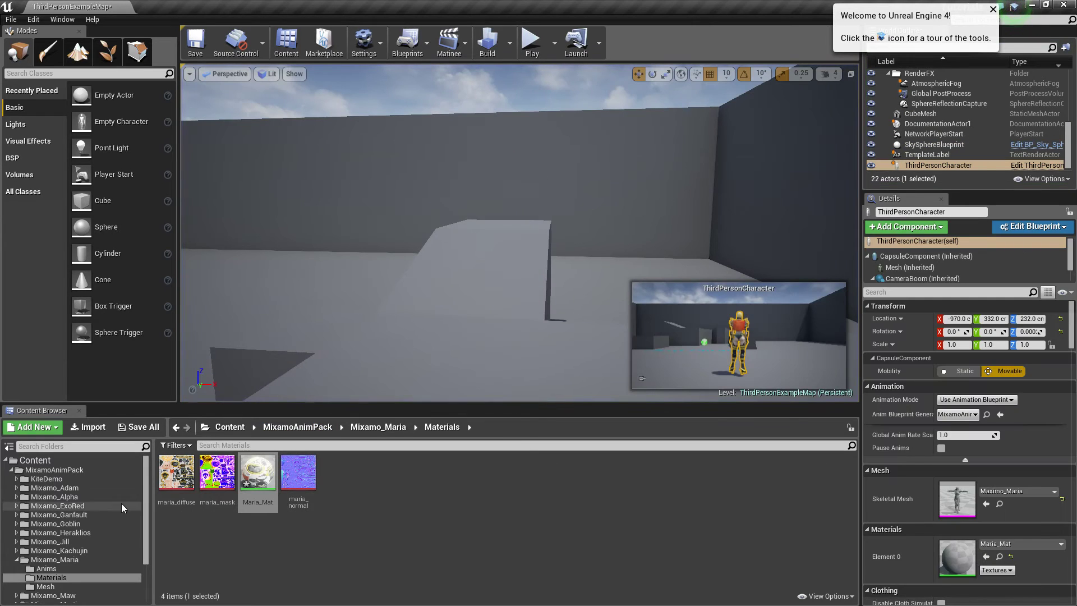
# Open the MixamoCharacter_Master blueprint from MixamoAnimPack as a smaller floating window
pyautogui.click(52, 470)
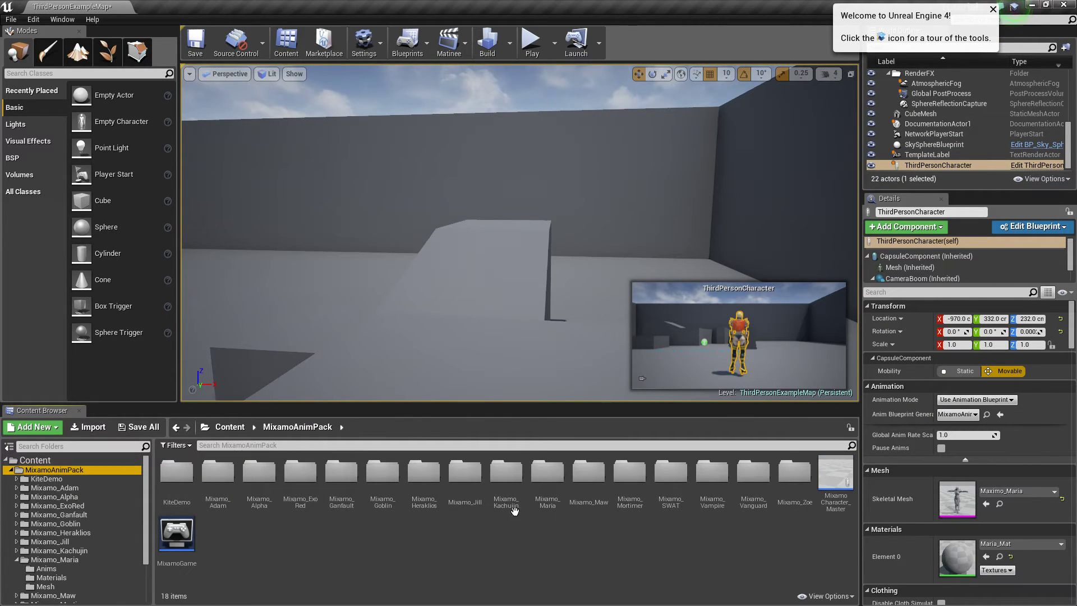
pyautogui.doubleClick(835, 472)
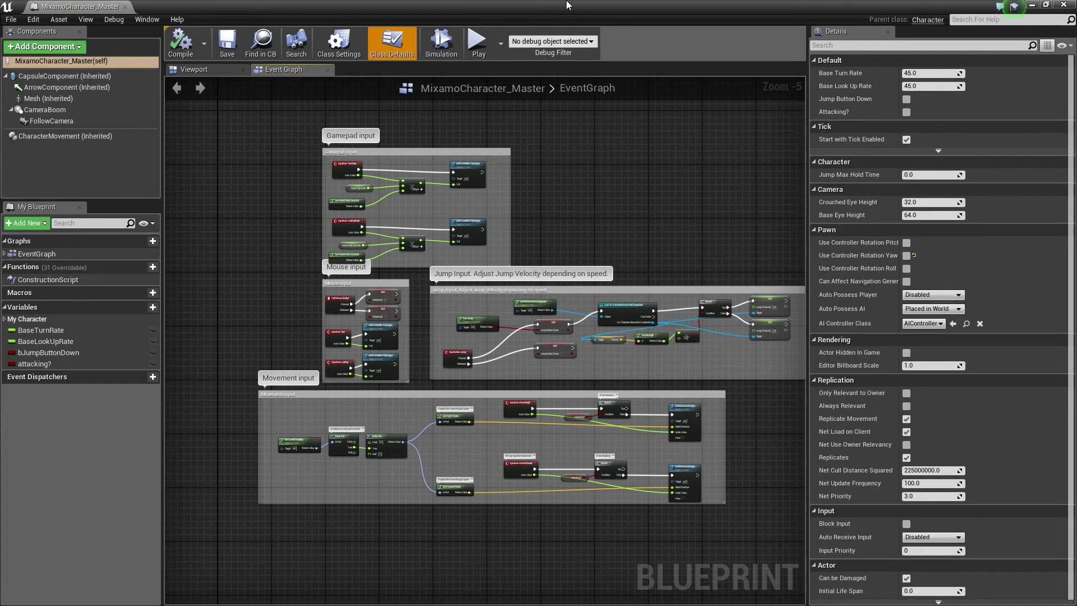
pyautogui.moveTo(567, 4); pyautogui.dragTo(378, 84)
# Raise the FollowCamera higher in the blueprint's 3D viewport
pyautogui.click(167, 156)
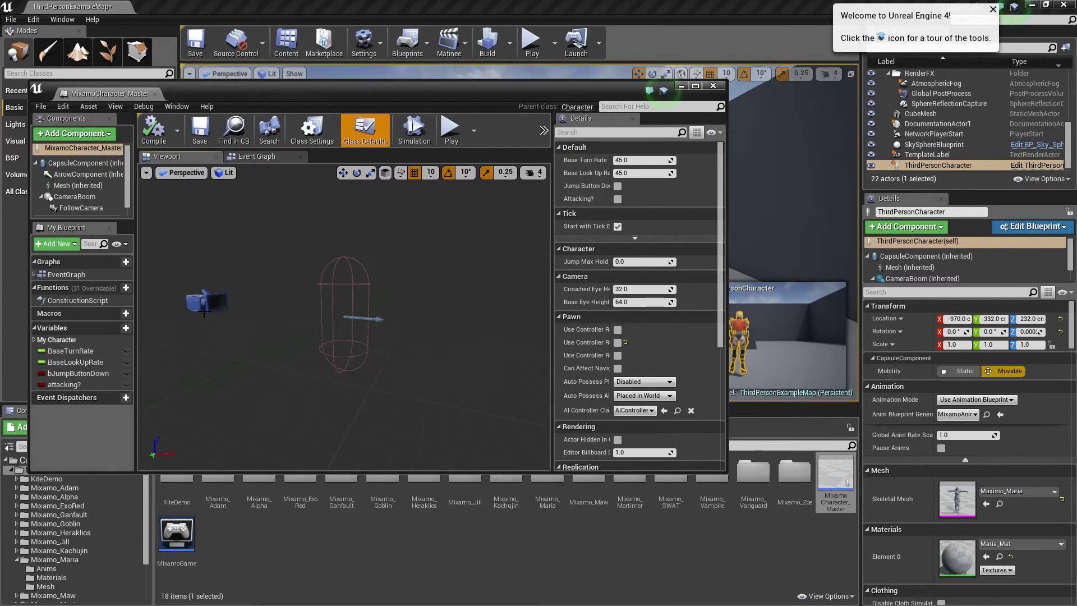
pyautogui.click(208, 300)
pyautogui.moveTo(214, 268); pyautogui.dragTo(278, 262)
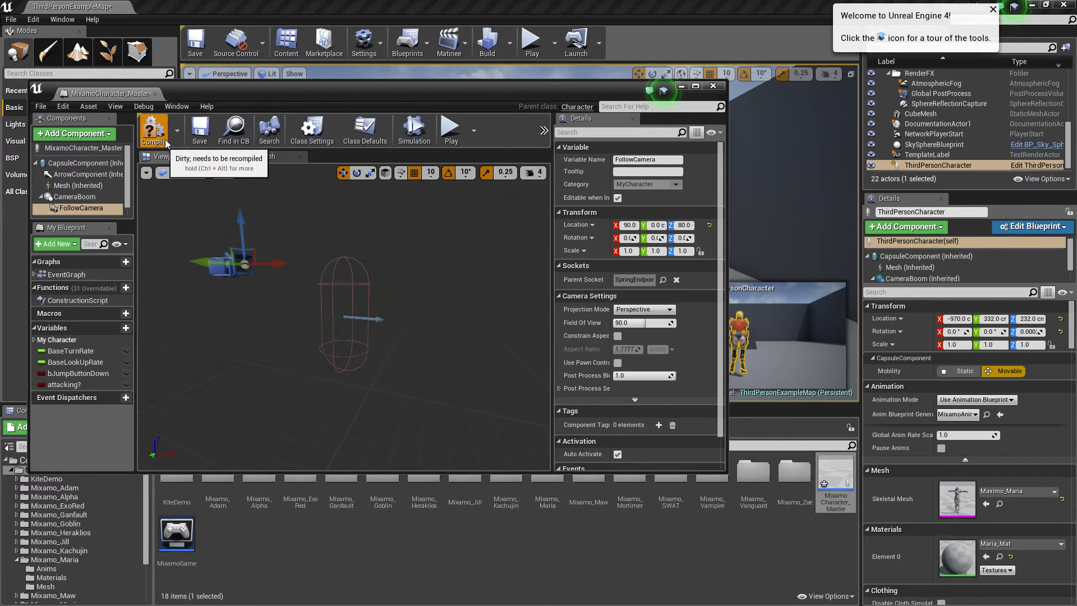
pyautogui.moveTo(354, 83); pyautogui.dragTo(360, 105)
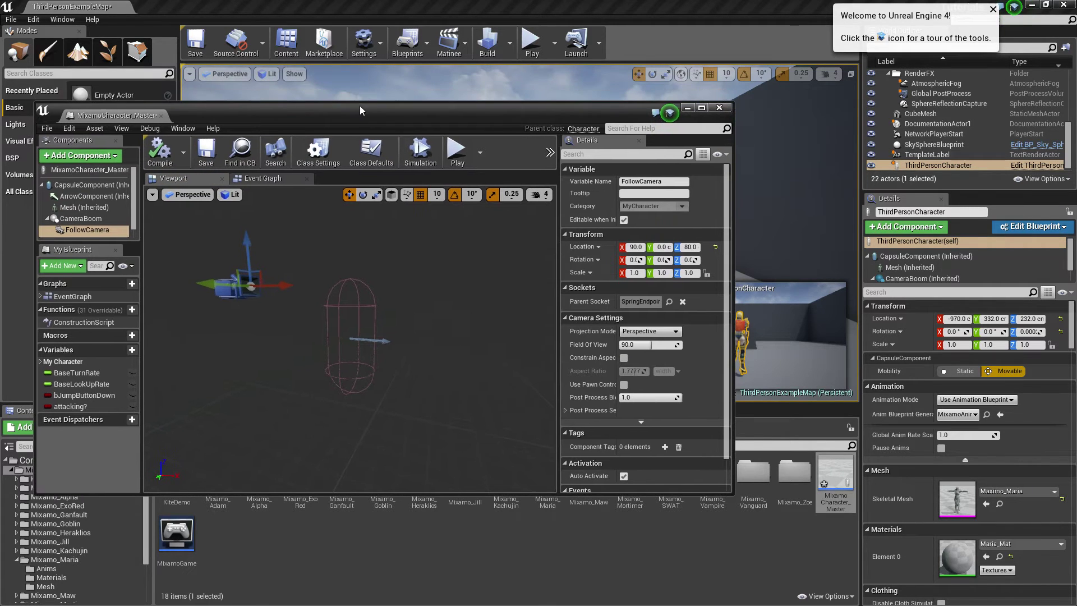
# Start play-testing, then drag the MixamoCharacter_Master blueprint window back into view and close it
pyautogui.click(464, 151)
pyautogui.moveTo(477, 112); pyautogui.dragTo(0, 230)
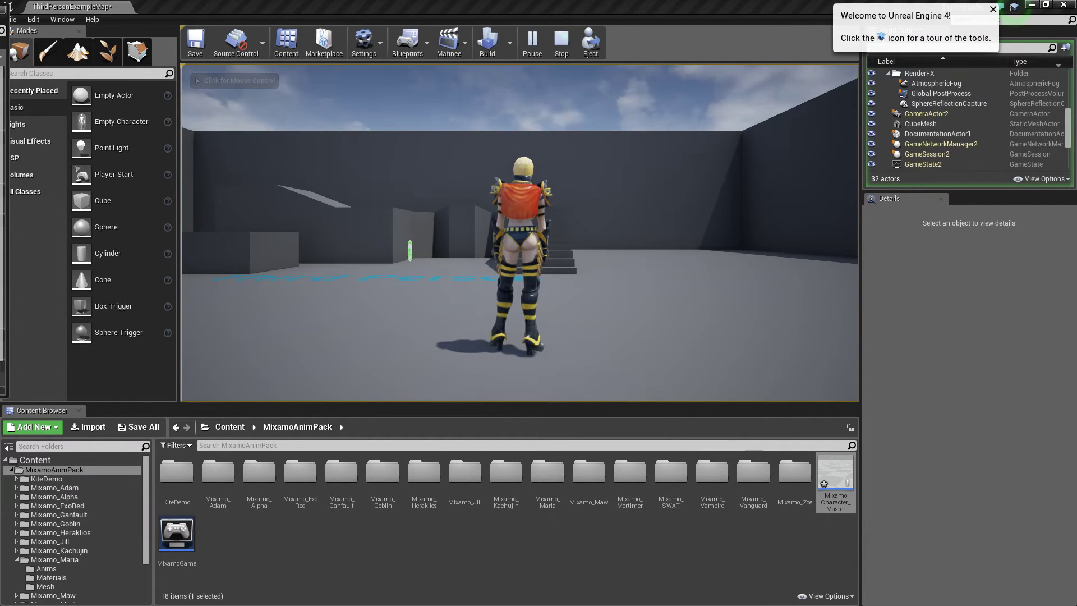
pyautogui.moveTo(3, 8); pyautogui.dragTo(737, 188)
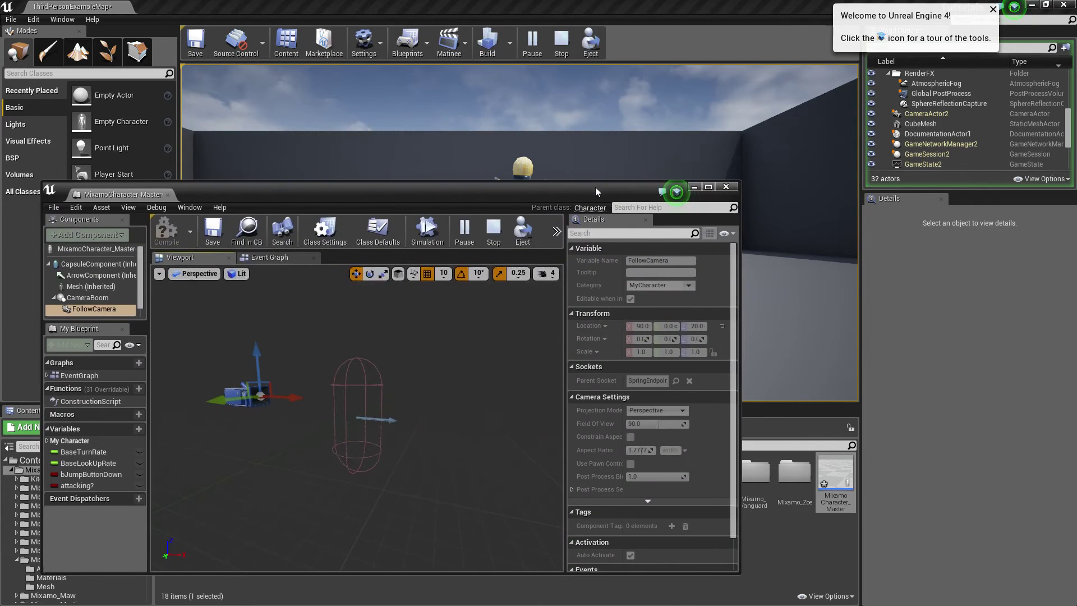
pyautogui.click(727, 187)
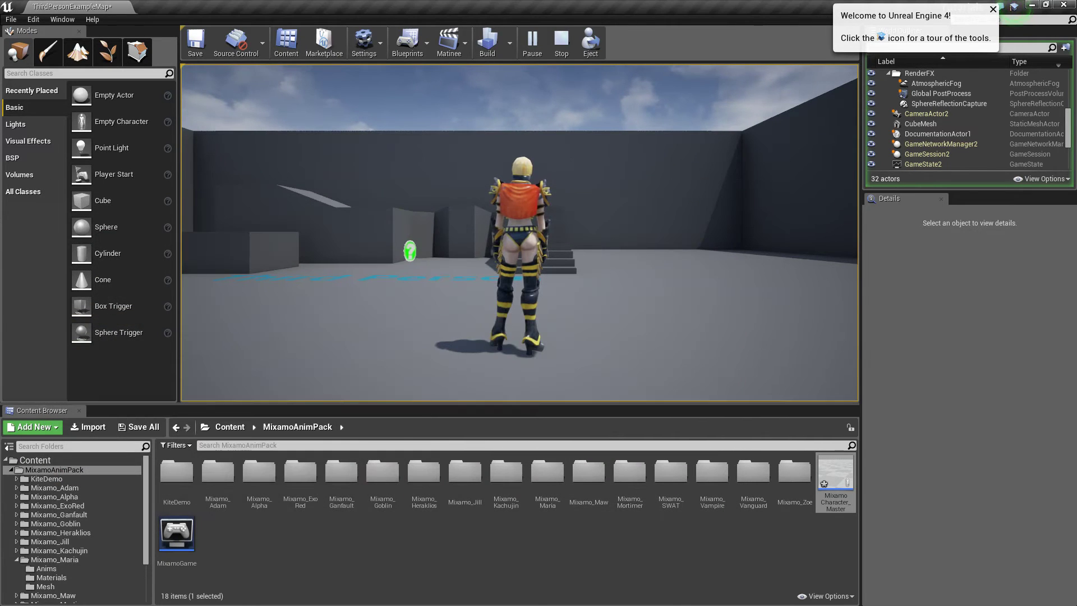
# Open the ThirdPersonCharacter blueprint from Content > ThirdPersonBP > Blueprints
pyautogui.click(44, 464)
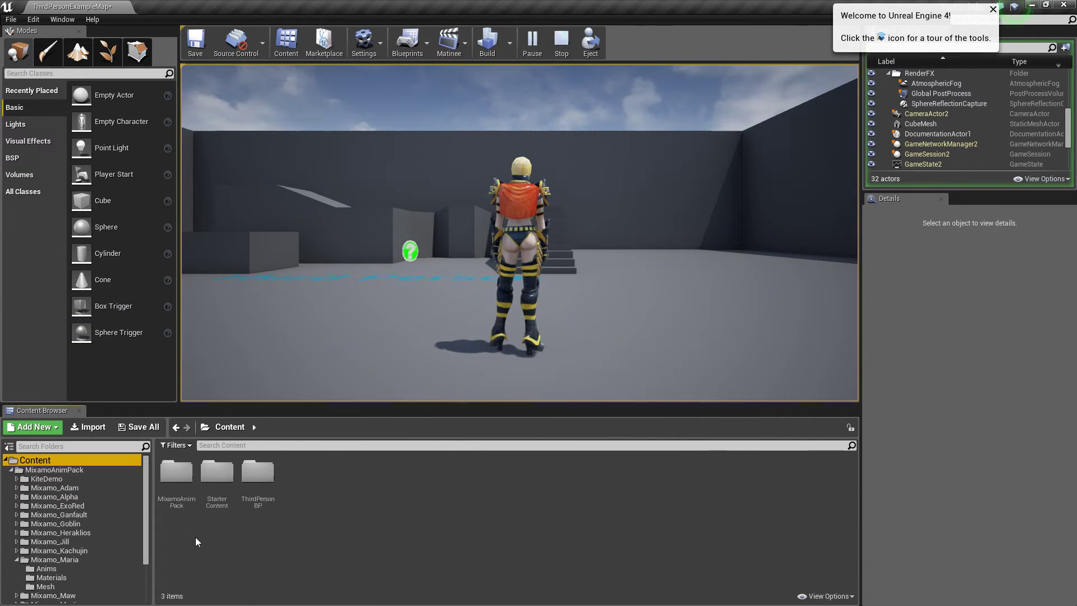
pyautogui.click(217, 474)
pyautogui.click(257, 474)
pyautogui.doubleClick(257, 474)
pyautogui.click(236, 485)
pyautogui.doubleClick(236, 485)
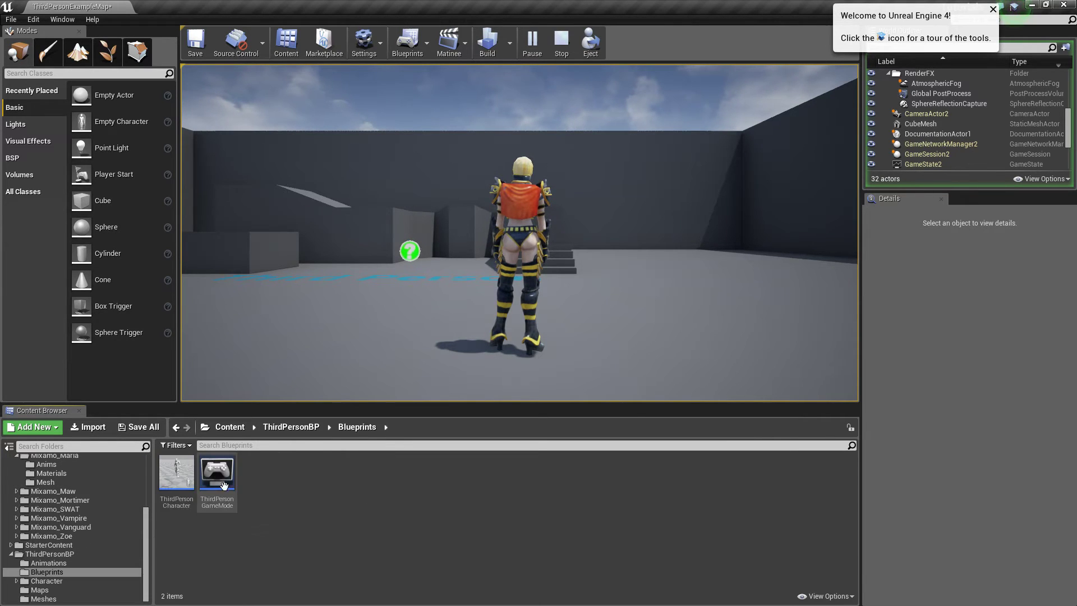
pyautogui.doubleClick(194, 473)
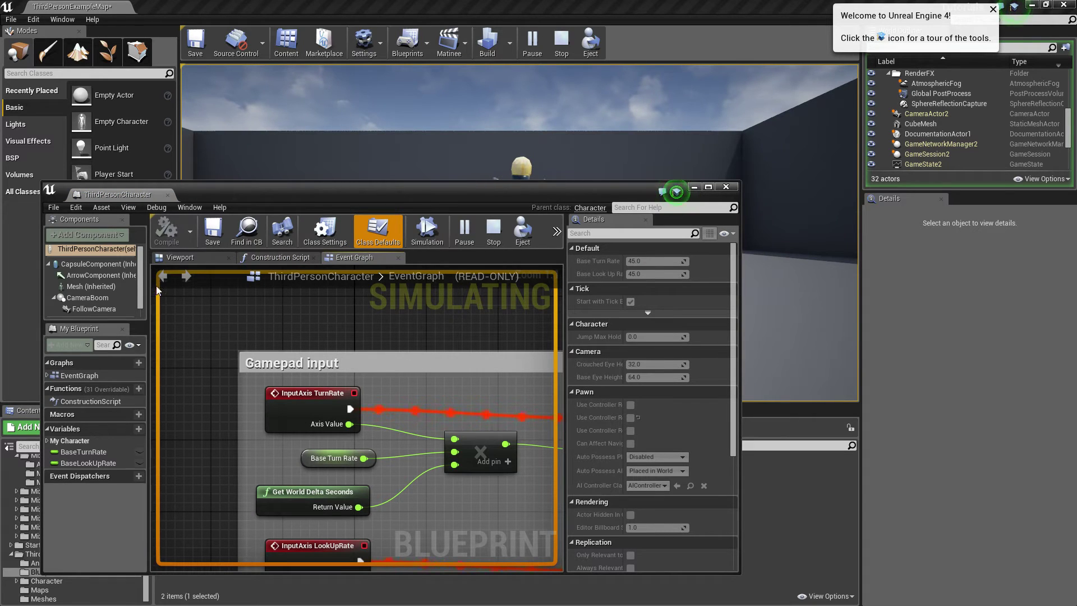
# Raise the FollowCamera and move it forward toward the character, with the blueprint beside the game view
pyautogui.click(177, 261)
pyautogui.moveTo(280, 195); pyautogui.dragTo(797, 140)
pyautogui.click(737, 350)
pyautogui.moveTo(738, 297); pyautogui.dragTo(731, 245)
pyautogui.moveTo(778, 308); pyautogui.dragTo(845, 319)
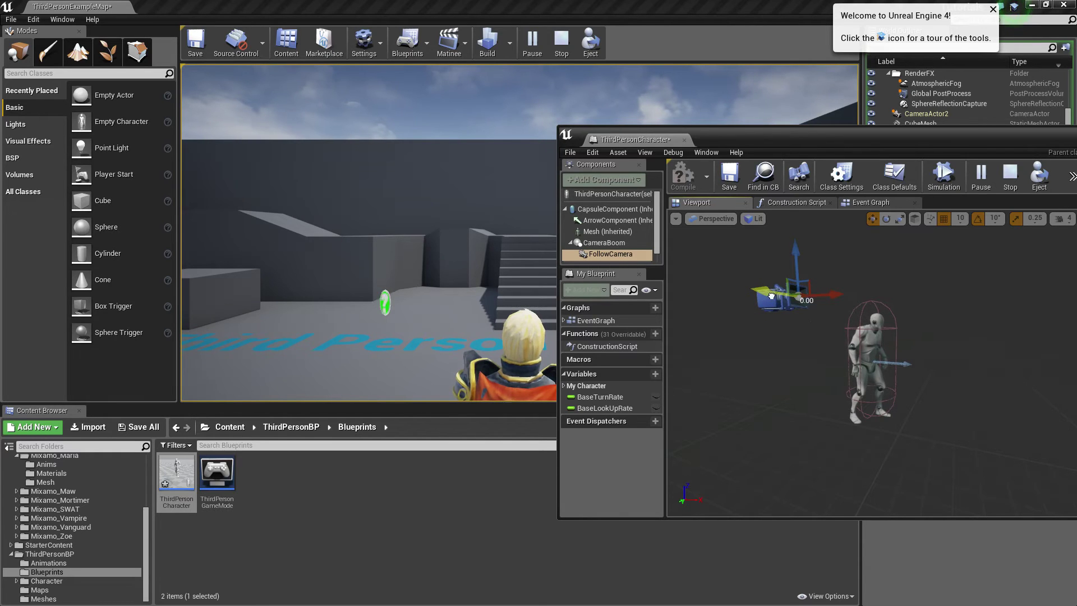
pyautogui.moveTo(770, 296); pyautogui.dragTo(772, 283)
pyautogui.moveTo(795, 244); pyautogui.dragTo(807, 273)
pyautogui.moveTo(833, 141); pyautogui.dragTo(870, 196)
# Run Maria around in the game, then shift the FollowCamera sideways to the right
pyautogui.click(567, 169)
pyautogui.press('w')
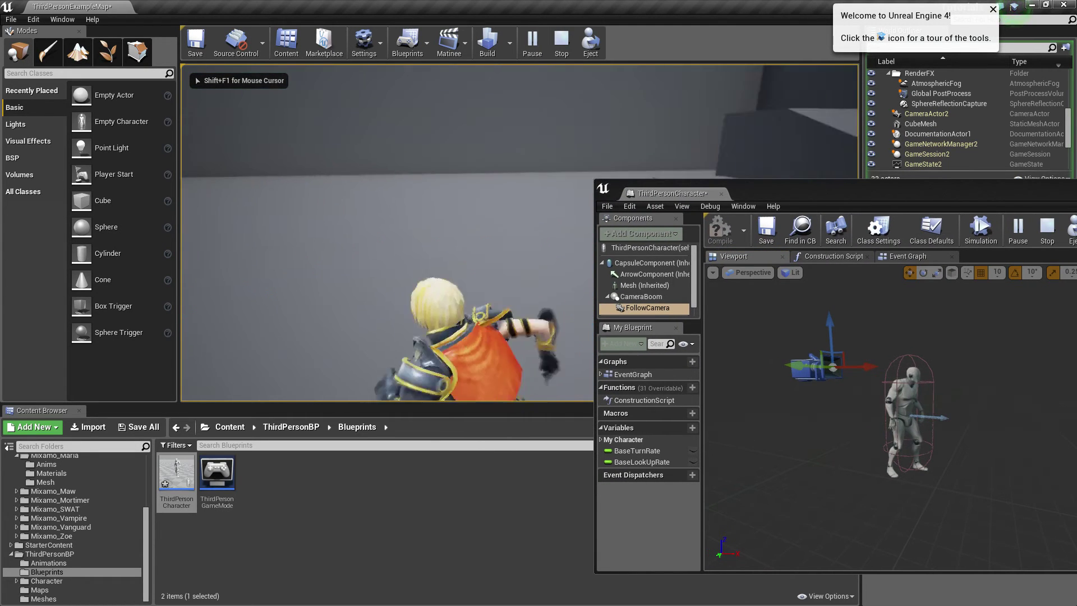
pyautogui.press('w')
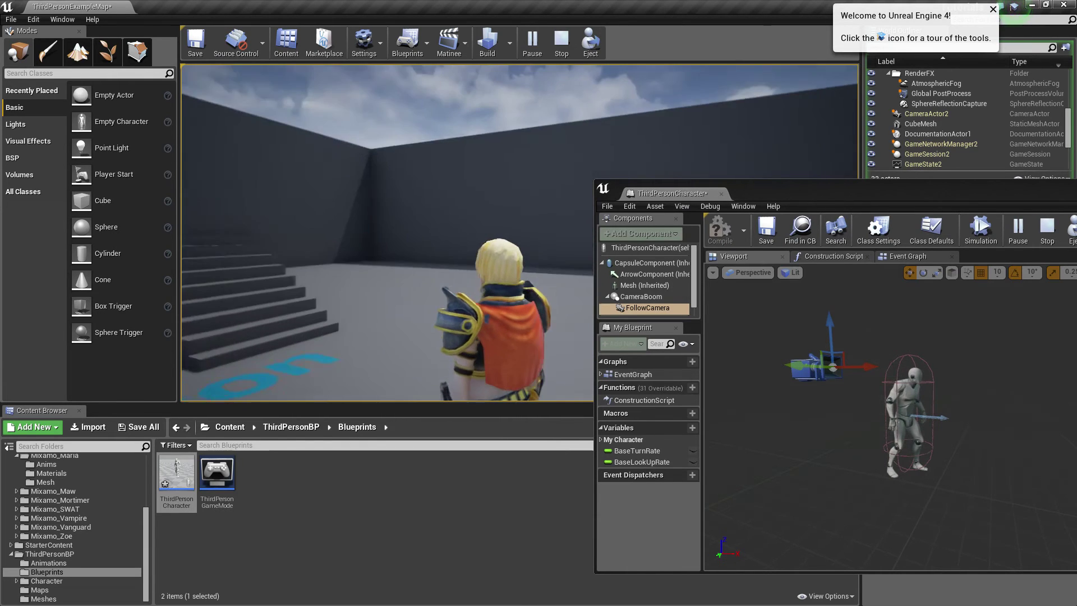
pyautogui.hotkey('shift', 'F1')
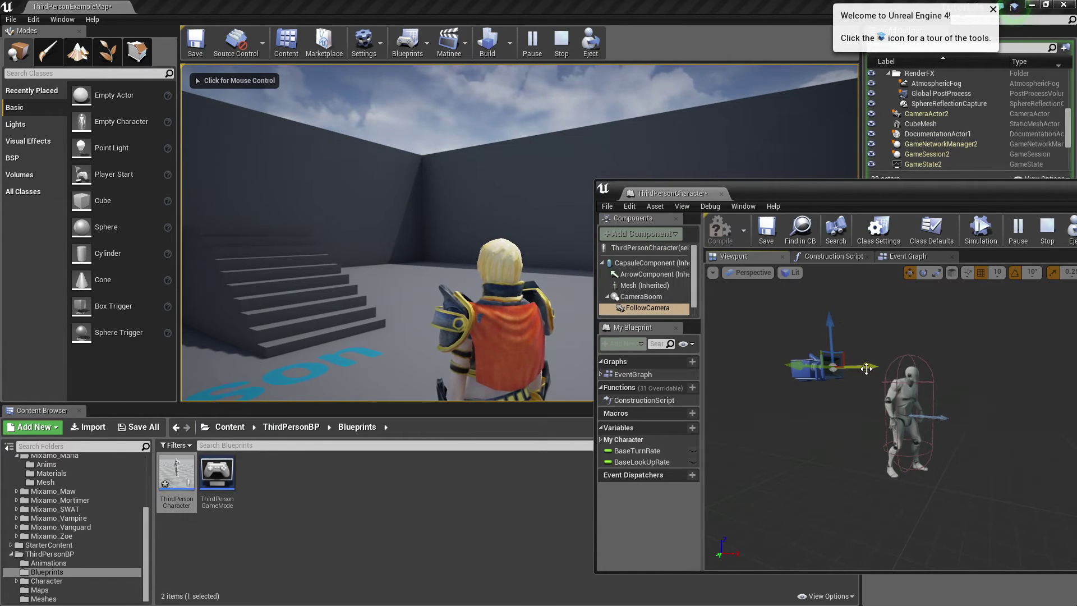
pyautogui.moveTo(869, 367); pyautogui.dragTo(977, 385)
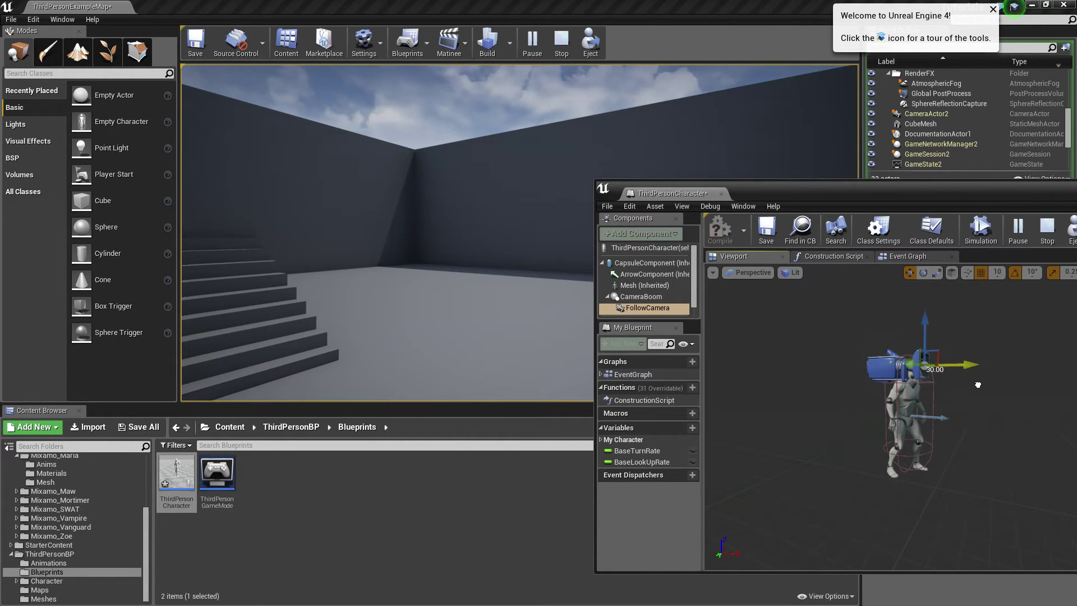
# Run Maria up the stairs to check, then shift the FollowCamera far to the left
pyautogui.click(462, 222)
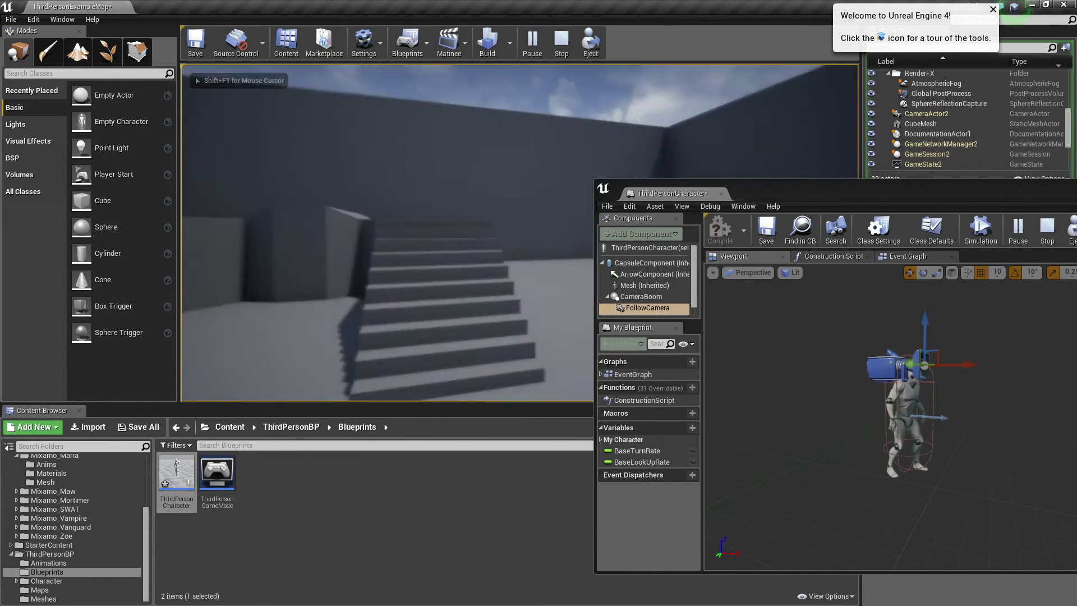
pyautogui.press('w')
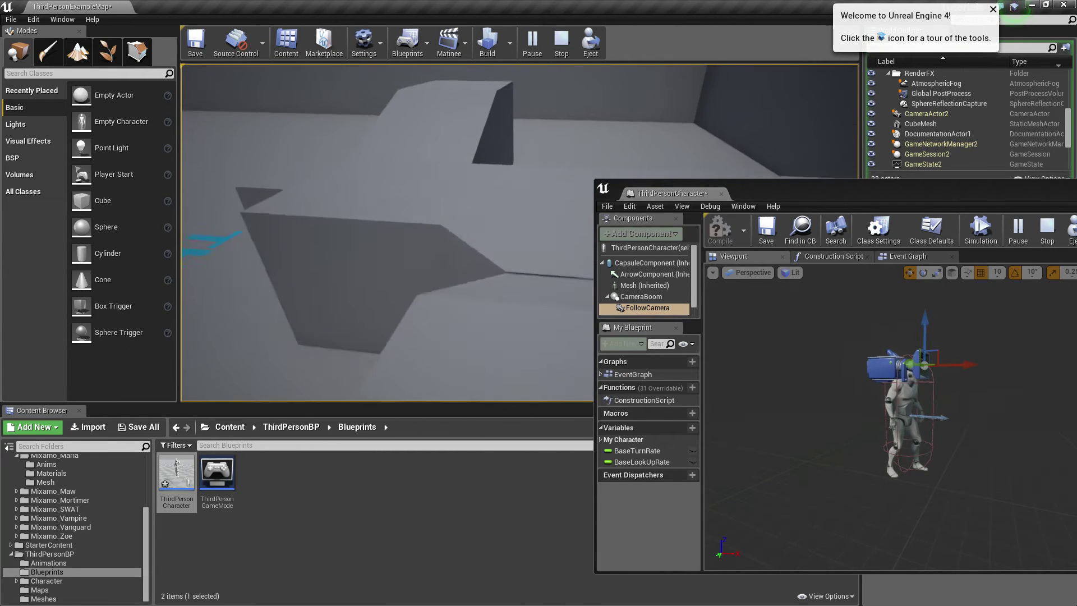
pyautogui.hotkey('alt', 'Tab')
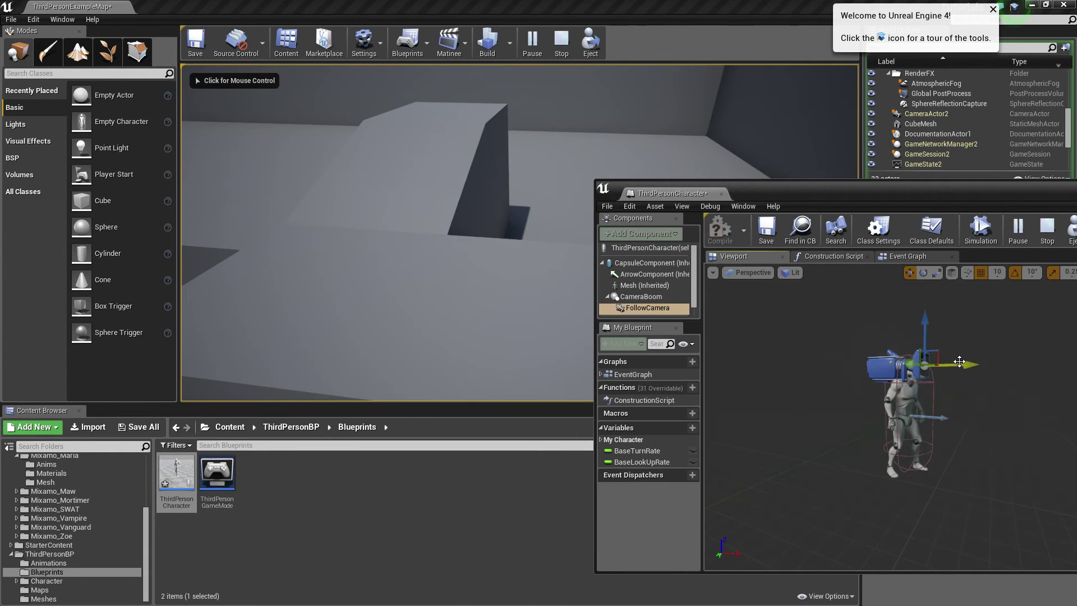
pyautogui.moveTo(960, 362); pyautogui.dragTo(797, 270)
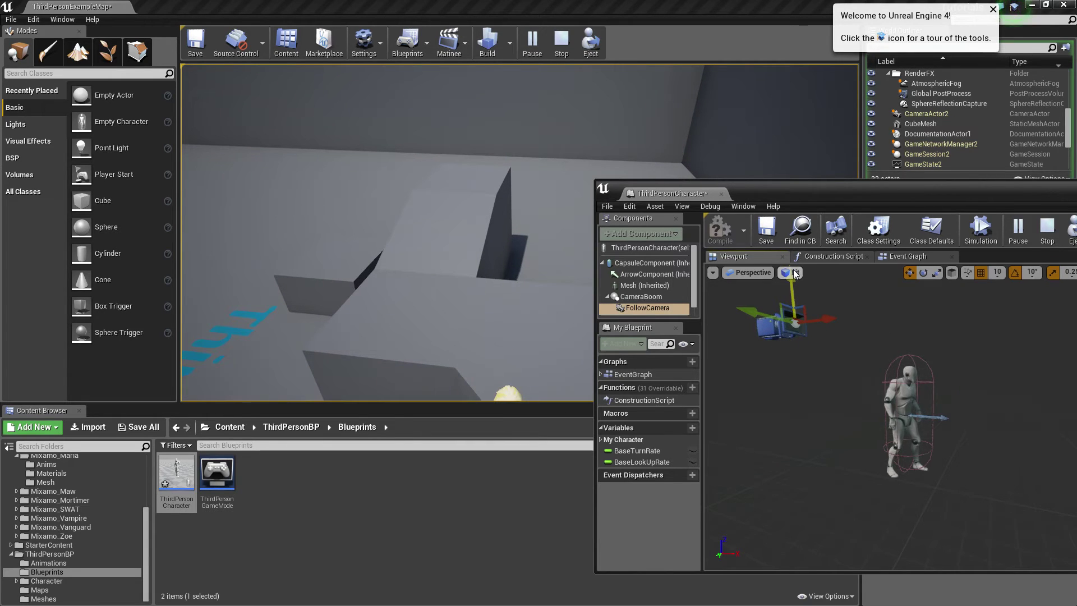
# Tilt the FollowCamera pitch down 20 degrees and raise it high above the character
pyautogui.click(923, 273)
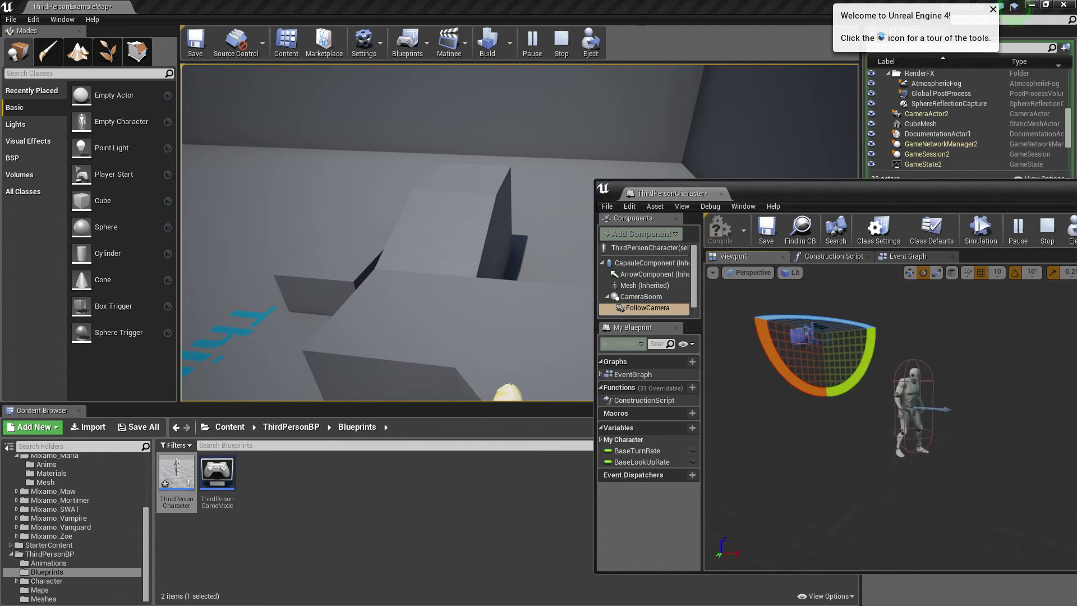
pyautogui.moveTo(911, 393); pyautogui.dragTo(917, 373)
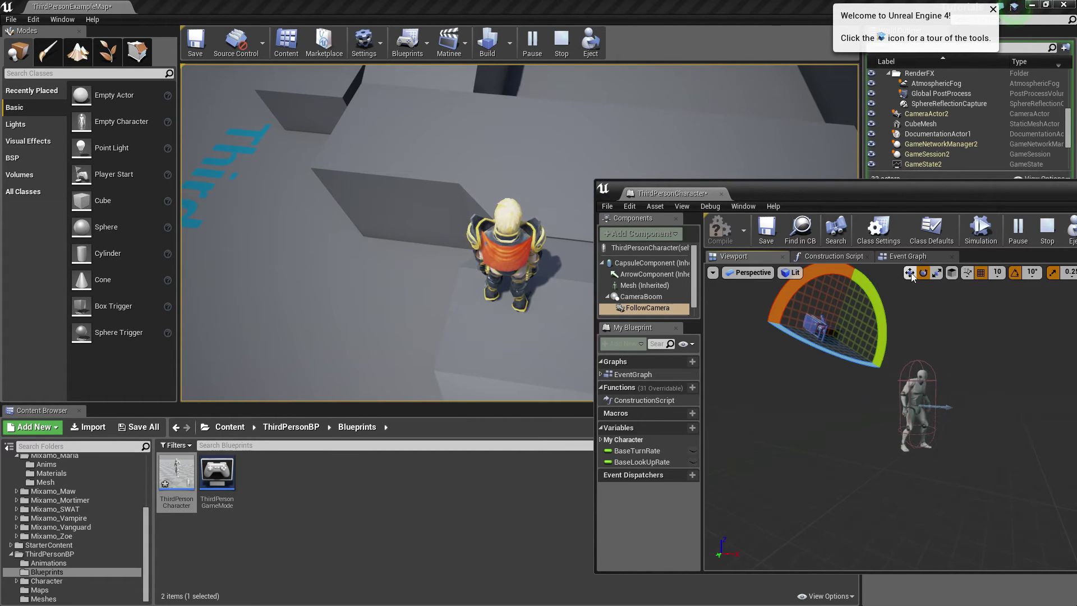
pyautogui.click(910, 273)
pyautogui.scroll(-3, 903, 351)
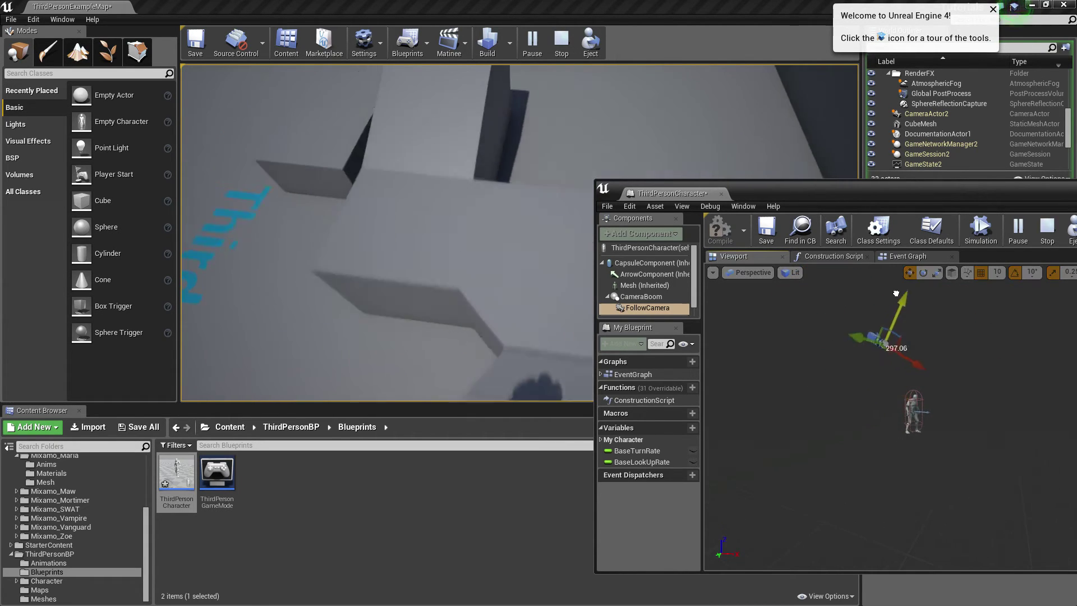
pyautogui.moveTo(901, 276); pyautogui.dragTo(849, 335)
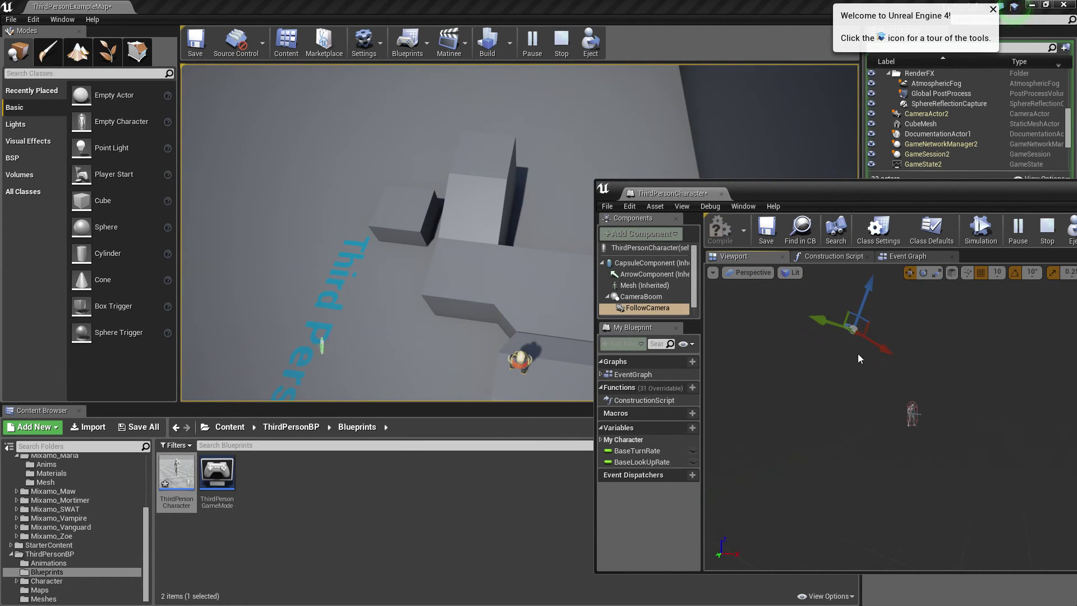
# Lower the FollowCamera after checking the view, then run Maria up the stairs and across the platform
pyautogui.click(570, 296)
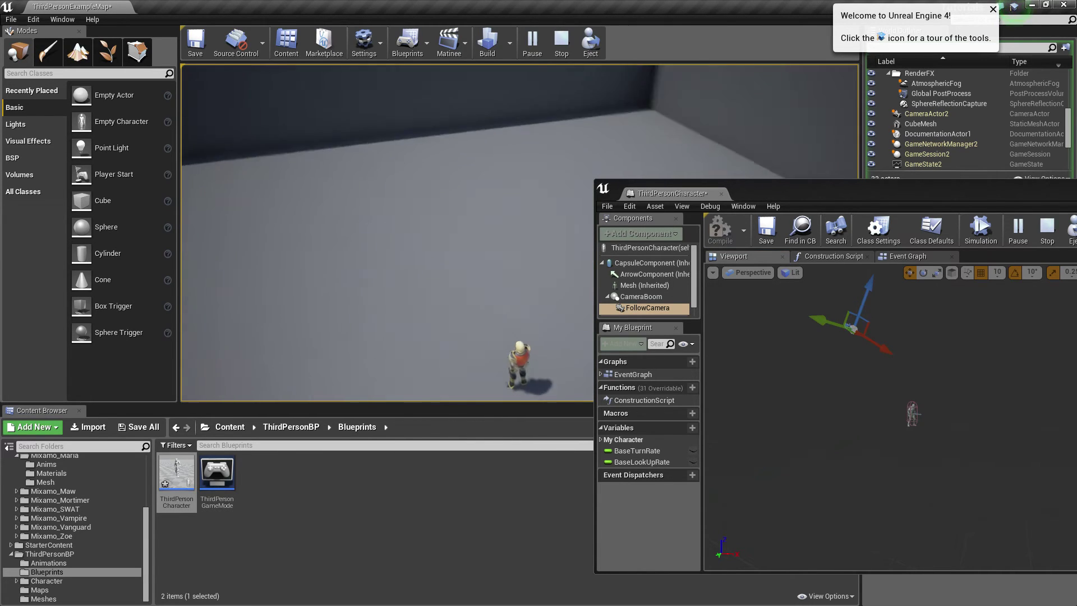
pyautogui.hotkey('shift', 'F1')
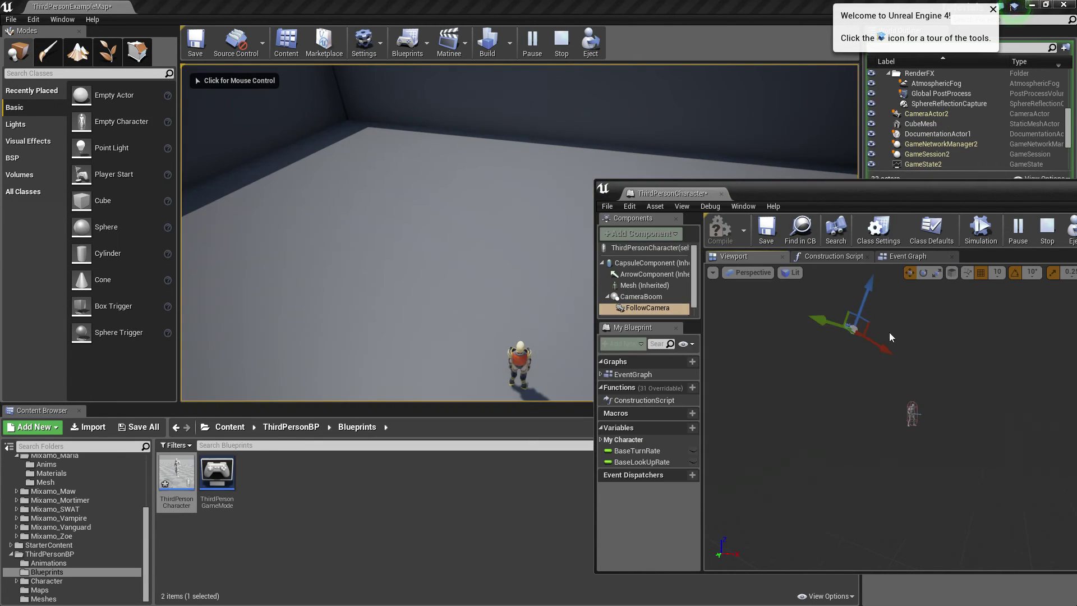
pyautogui.moveTo(869, 282); pyautogui.dragTo(863, 313)
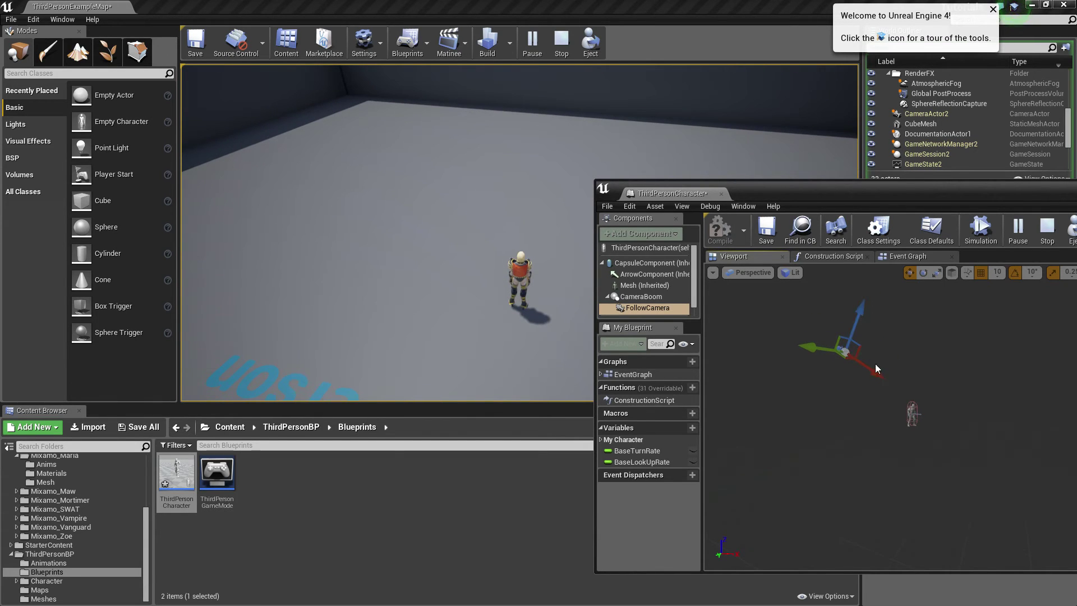
pyautogui.click(567, 300)
pyautogui.press('w')
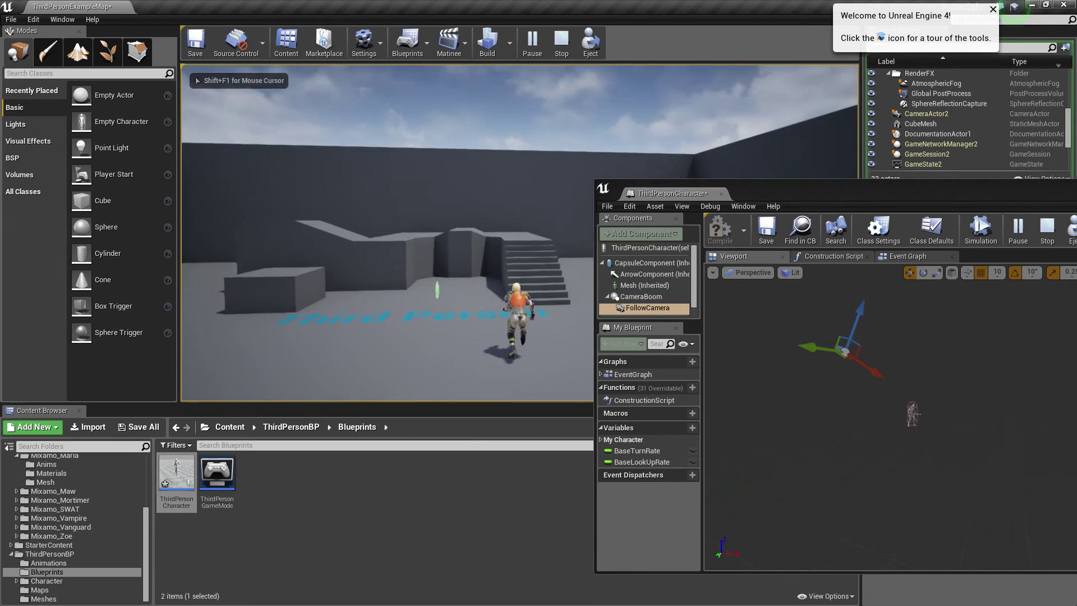
pyautogui.press('w')
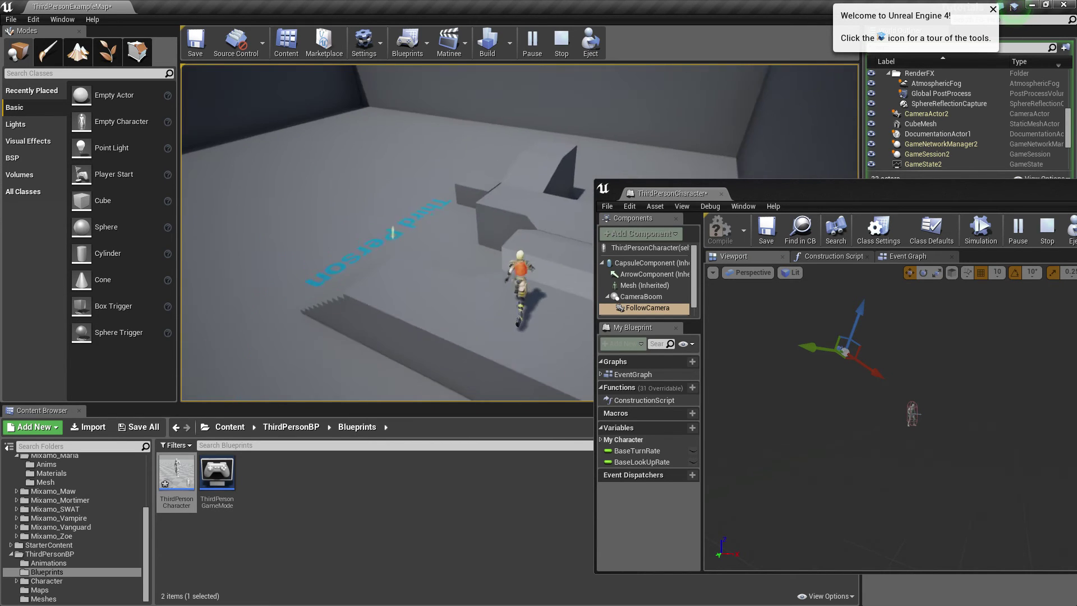
pyautogui.press('w')
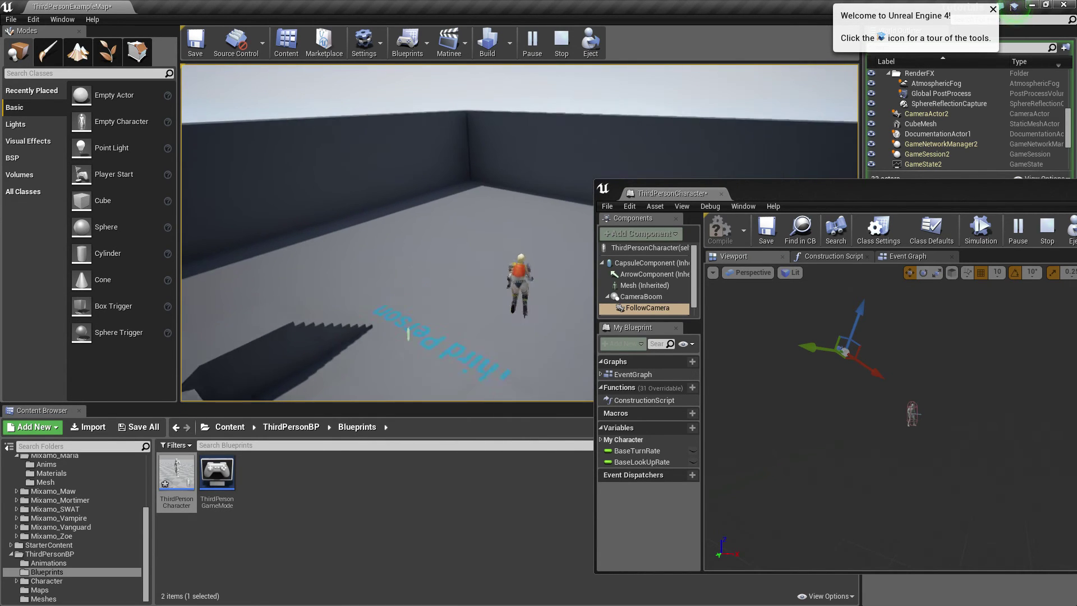
pyautogui.hotkey('shift', 'F1')
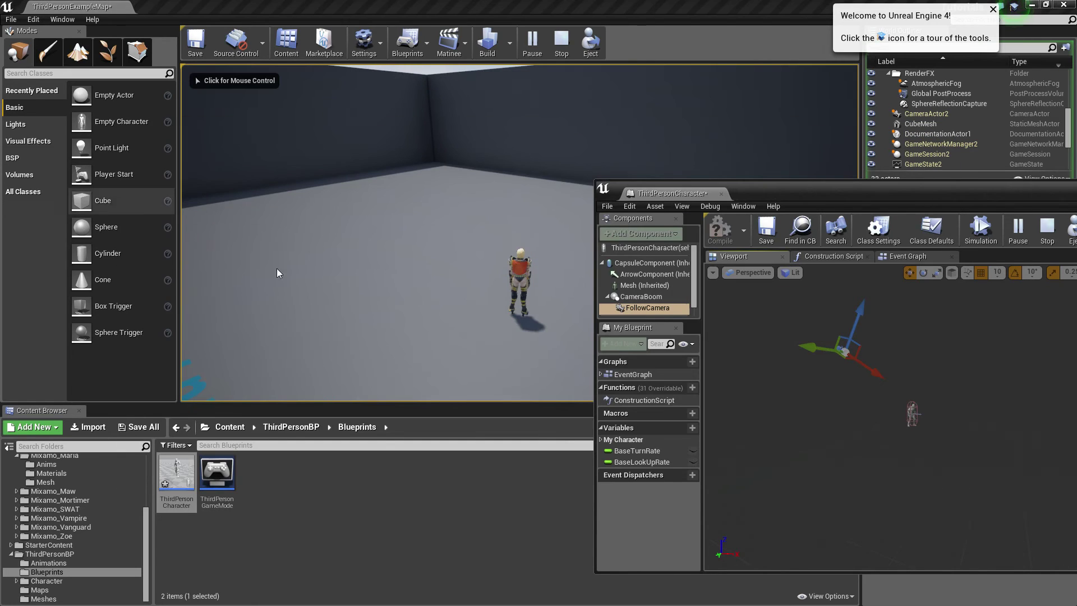
# Tilt the FollowCamera to pitch -20 with the rotate gizmo
pyautogui.moveTo(847, 198); pyautogui.dragTo(838, 230)
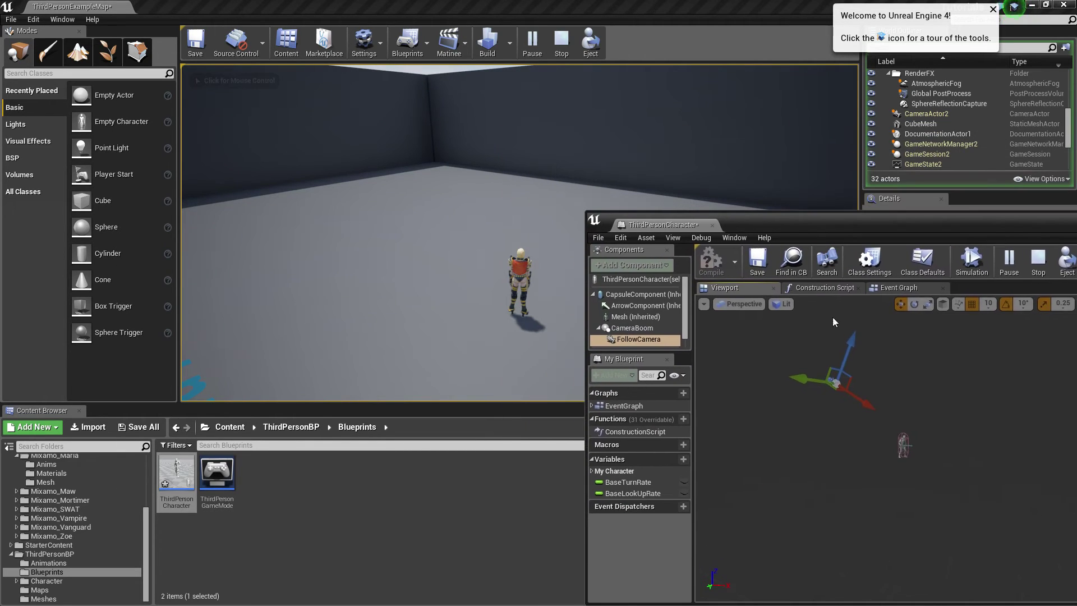
pyautogui.click(915, 304)
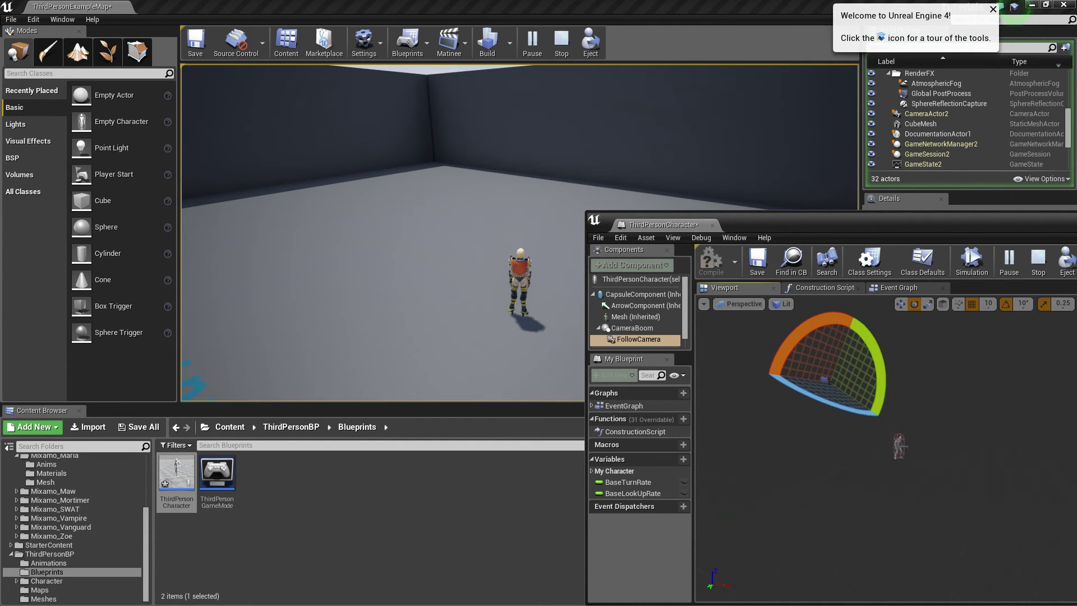
pyautogui.moveTo(888, 370); pyautogui.dragTo(890, 399)
pyautogui.click(901, 304)
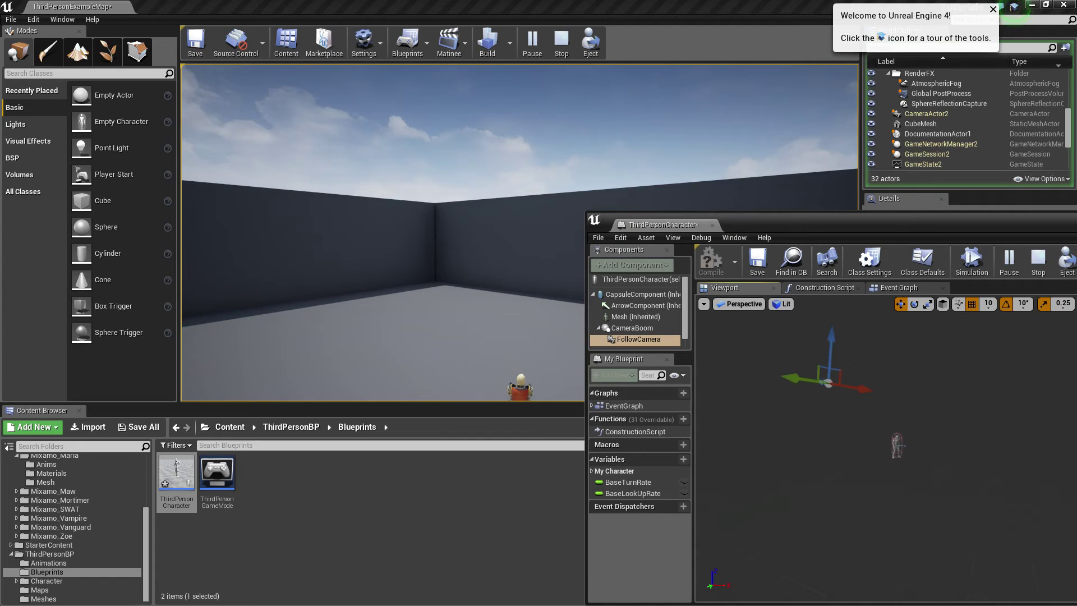
# Drag the FollowCamera forward and down to about 180, 10, 94.7, just behind Maria's shoulder
pyautogui.moveTo(840, 349); pyautogui.dragTo(905, 413)
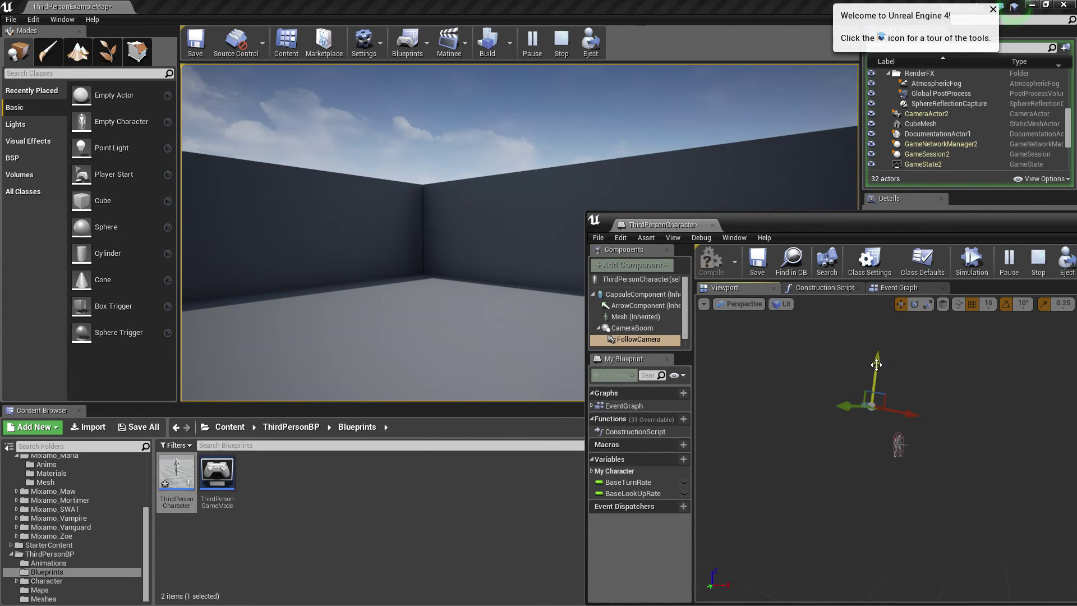
pyautogui.moveTo(879, 366); pyautogui.dragTo(886, 381)
pyautogui.moveTo(901, 424); pyautogui.dragTo(911, 428)
pyautogui.moveTo(883, 387); pyautogui.dragTo(883, 390)
pyautogui.moveTo(921, 435); pyautogui.dragTo(929, 437)
pyautogui.moveTo(898, 385); pyautogui.dragTo(897, 389)
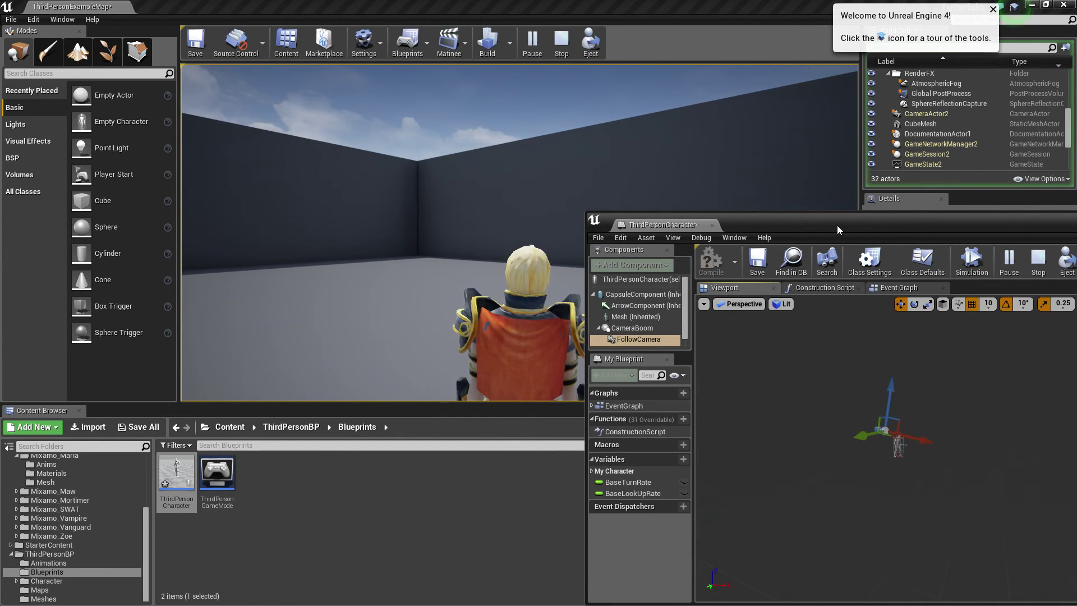
pyautogui.moveTo(837, 225); pyautogui.dragTo(345, 392)
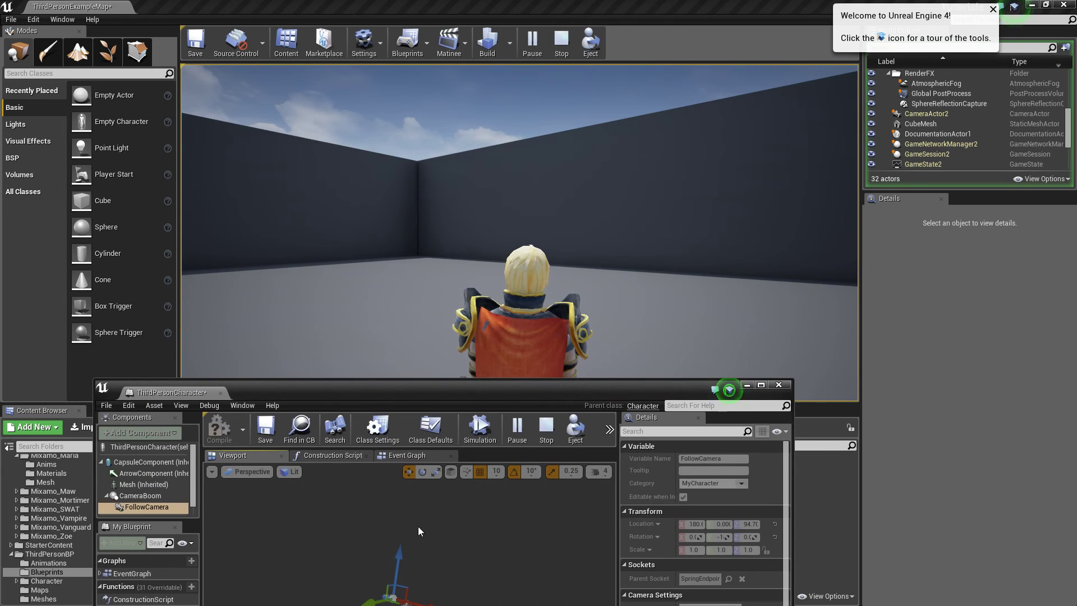
pyautogui.moveTo(370, 601); pyautogui.dragTo(371, 602)
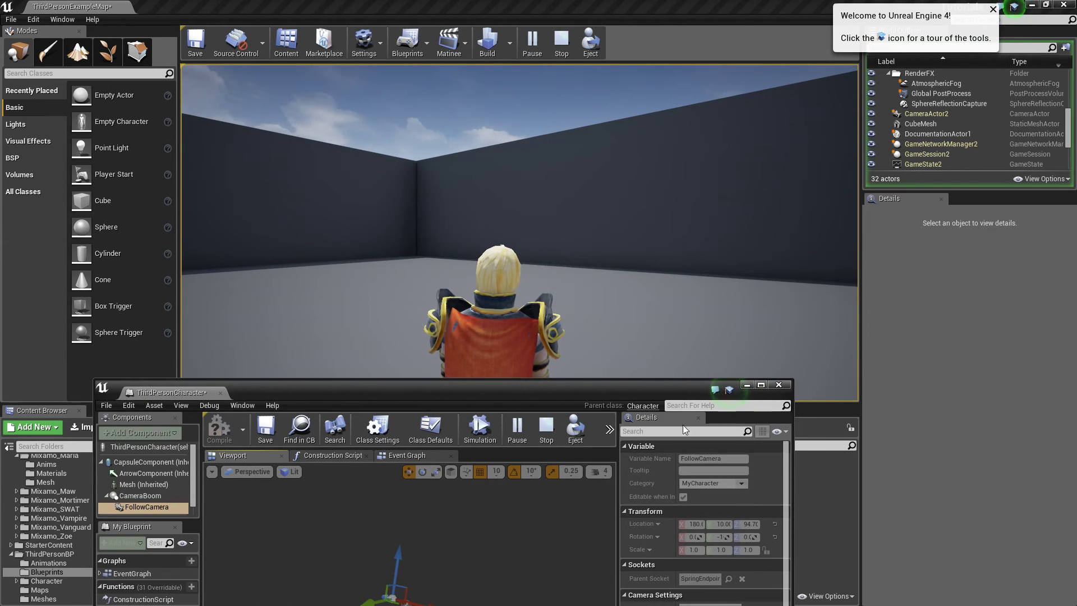
# Close the character blueprint and run Maria up the stairs and along the ramp
pyautogui.click(779, 385)
pyautogui.click(553, 146)
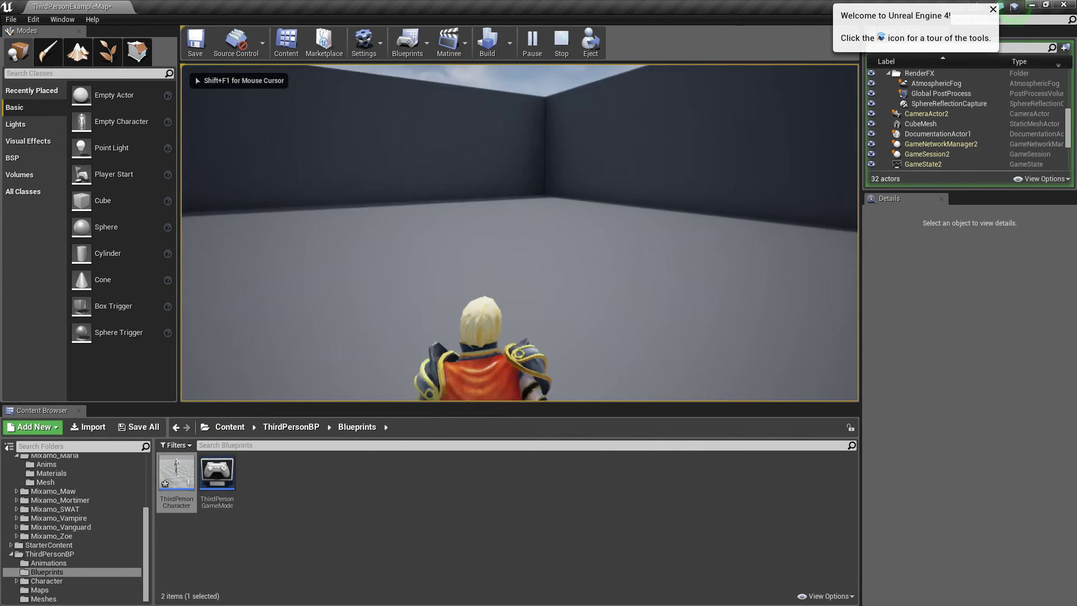
pyautogui.press('w')
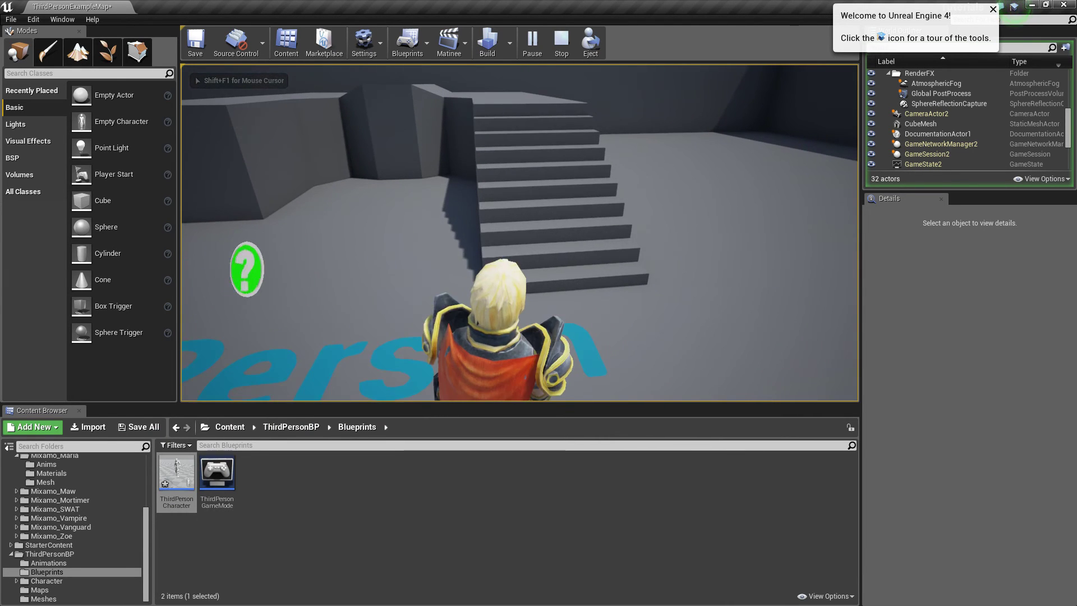
pyautogui.press('w')
pyautogui.press('w')
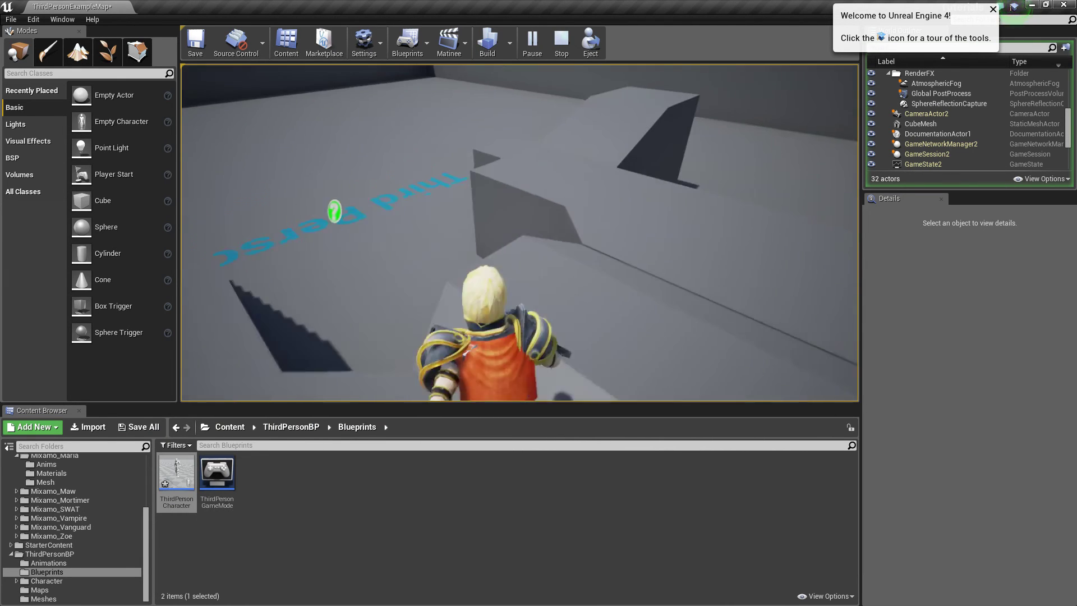
pyautogui.press('w')
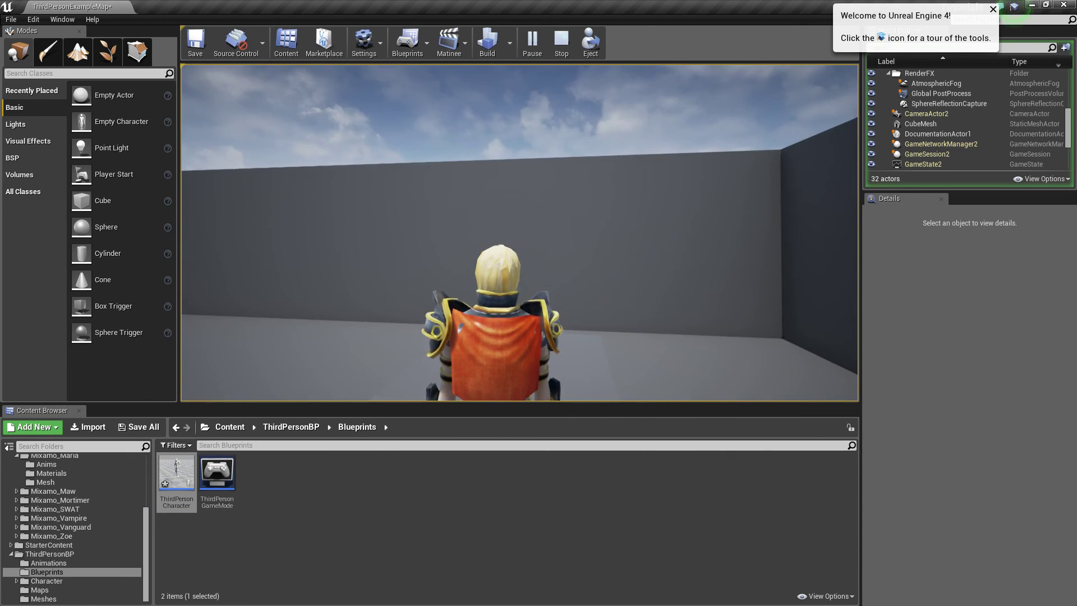
pyautogui.hotkey('alt', 'Tab')
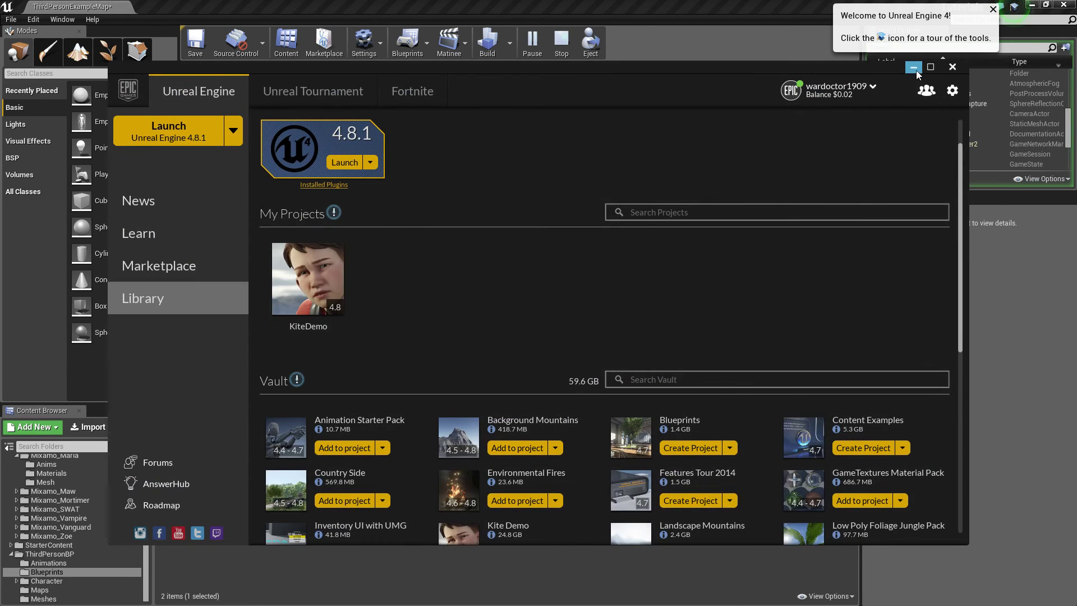
# Minimize the Epic Games Launcher and set the project's GameMode class to MixamoGame
pyautogui.click(913, 68)
pyautogui.click(420, 49)
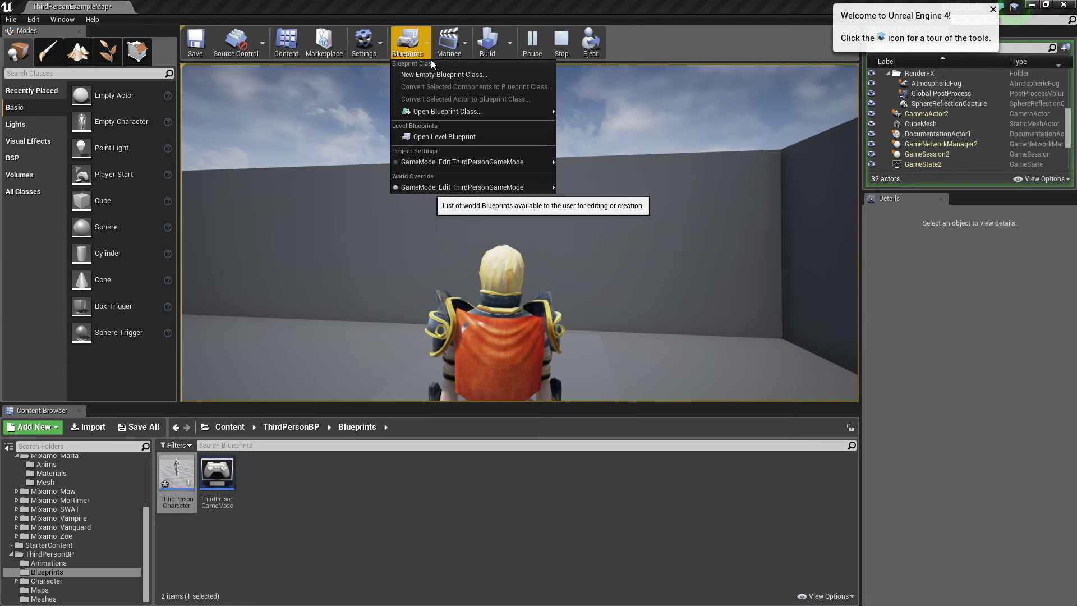
pyautogui.moveTo(516, 162)
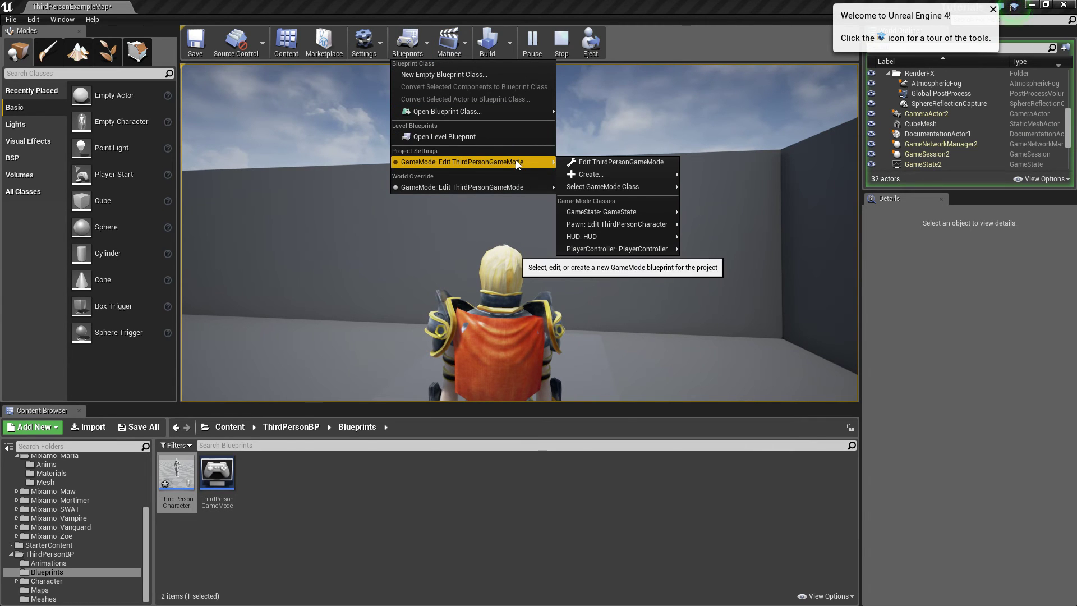
pyautogui.moveTo(645, 186)
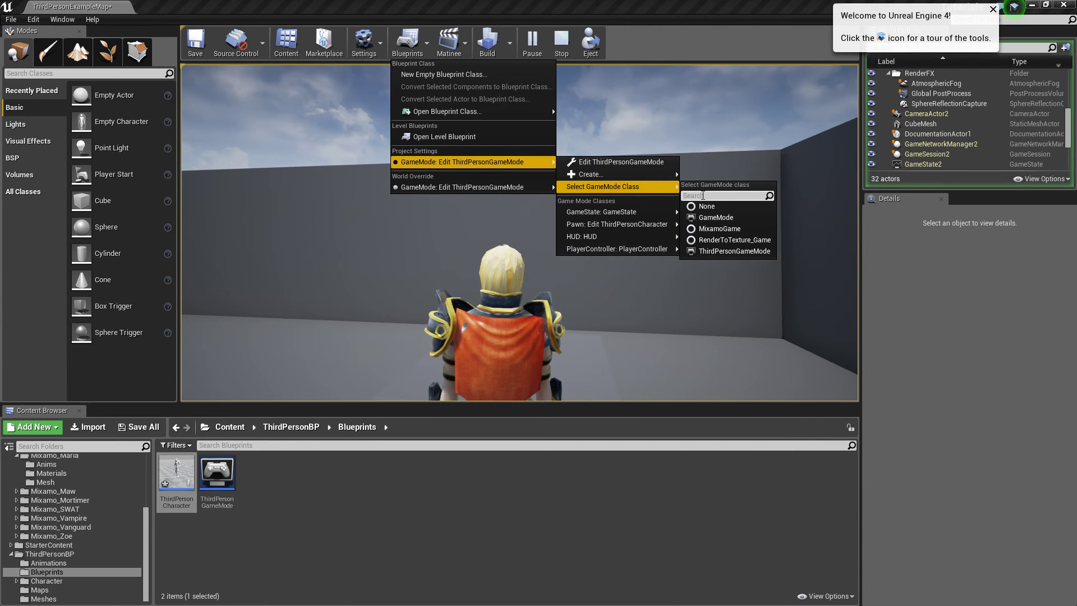
pyautogui.click(731, 229)
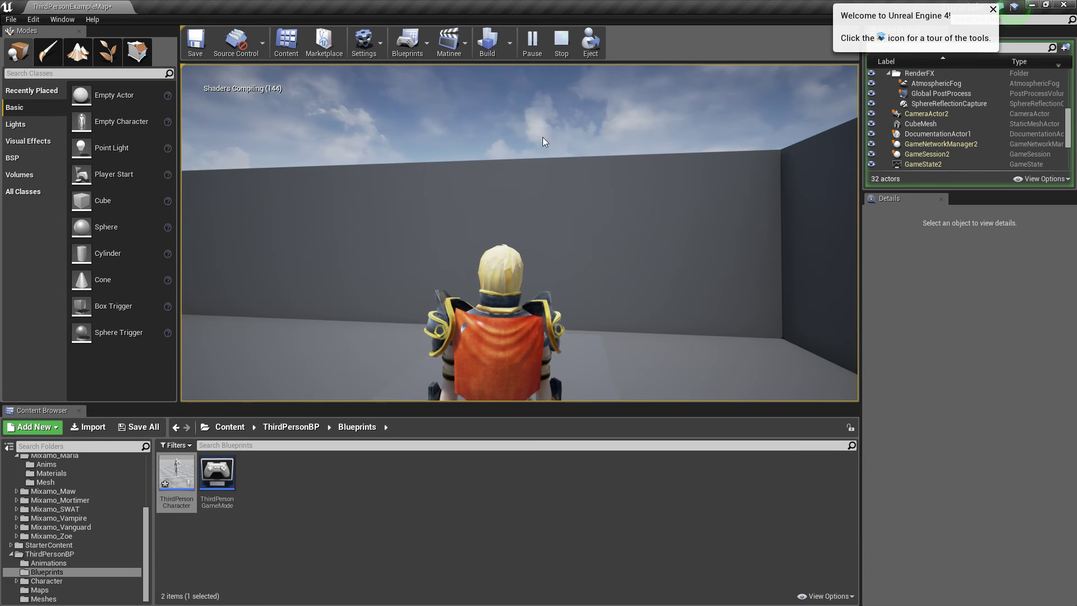
# Stop the play session and tilt the level view down toward the floor
pyautogui.click(555, 42)
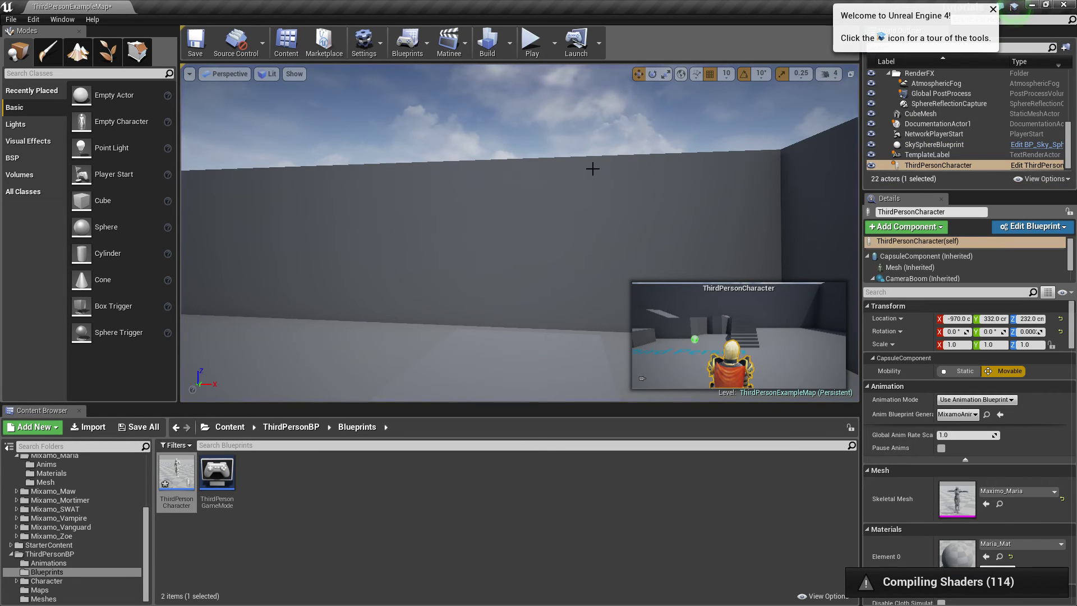
pyautogui.moveTo(592, 169); pyautogui.dragTo(595, 202, button='right')
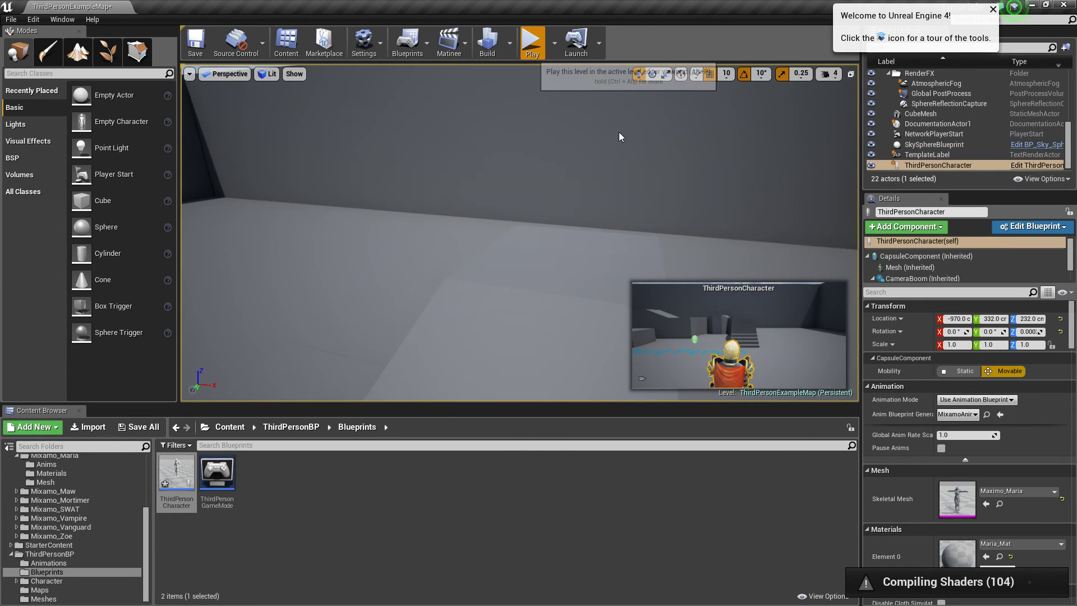